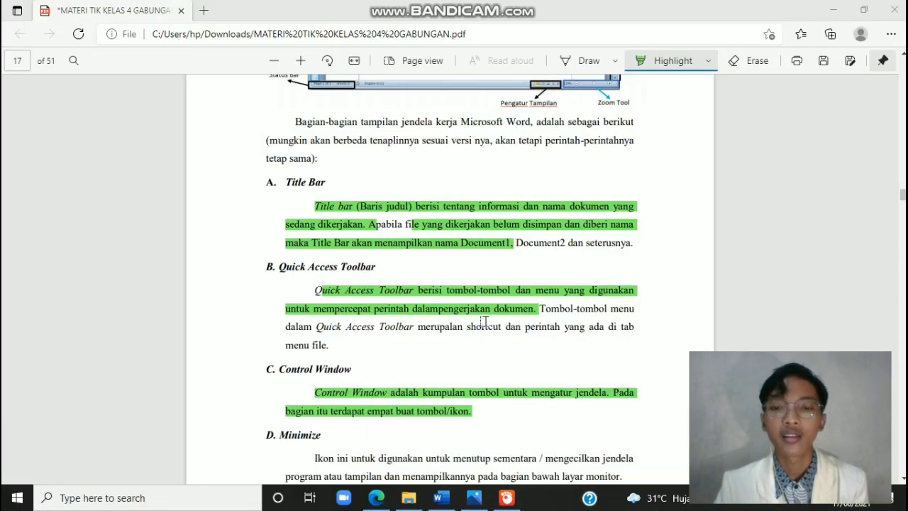
Highlight the closing words of the Quick Access Toolbar paragraph, from "shortcut" to "menu file.", in green
left_click_drag(485, 325, 635, 325)
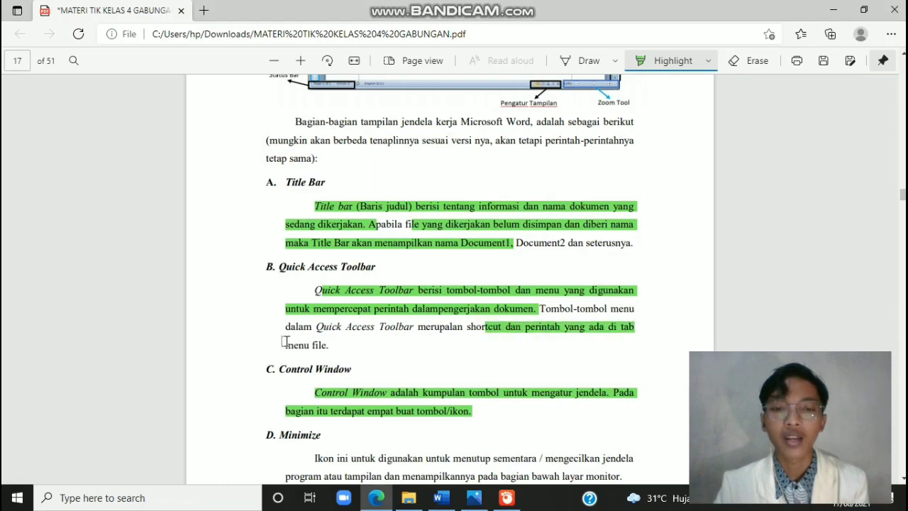
left_click_drag(286, 345, 330, 346)
Examine the Quick Access Toolbar label in the PDF's Word 2007 window diagram and the matching toolbar in Word
scroll(382, 331, "up", 3)
scroll(383, 332, "up", 5)
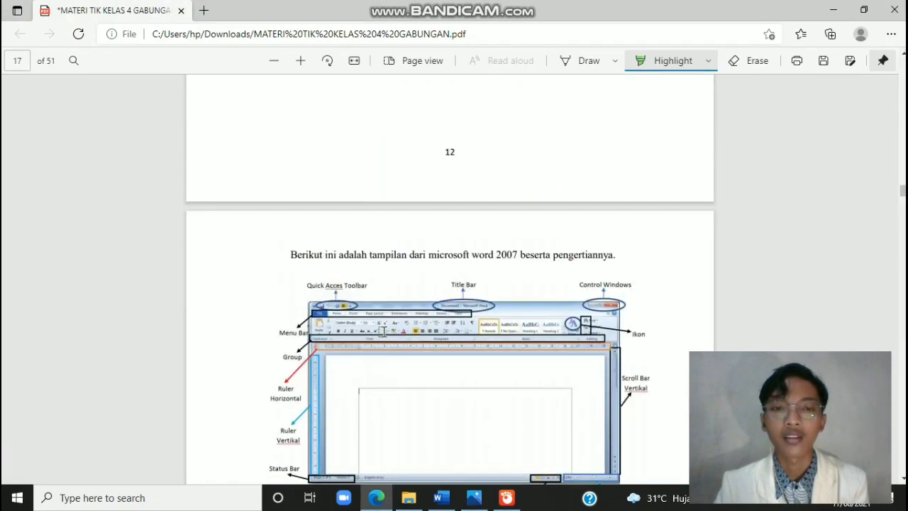
scroll(382, 332, "down", 1)
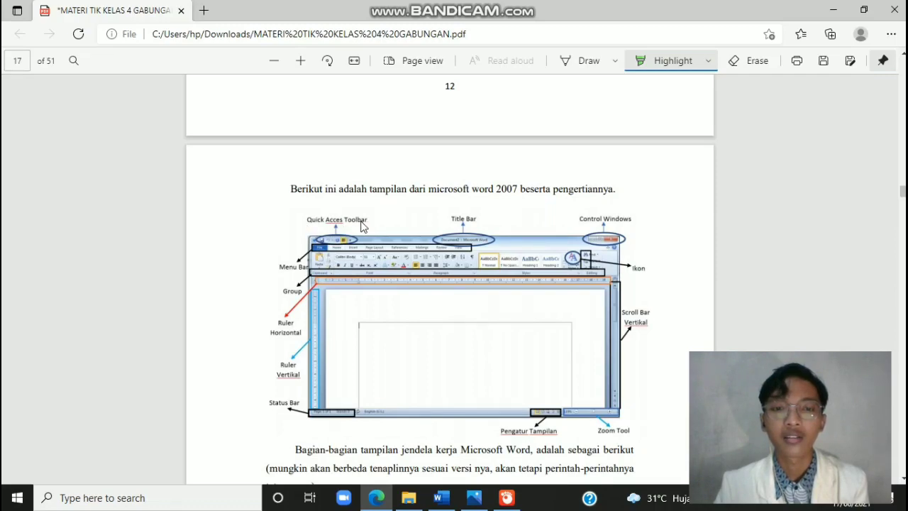
scroll(362, 224, "down", 6)
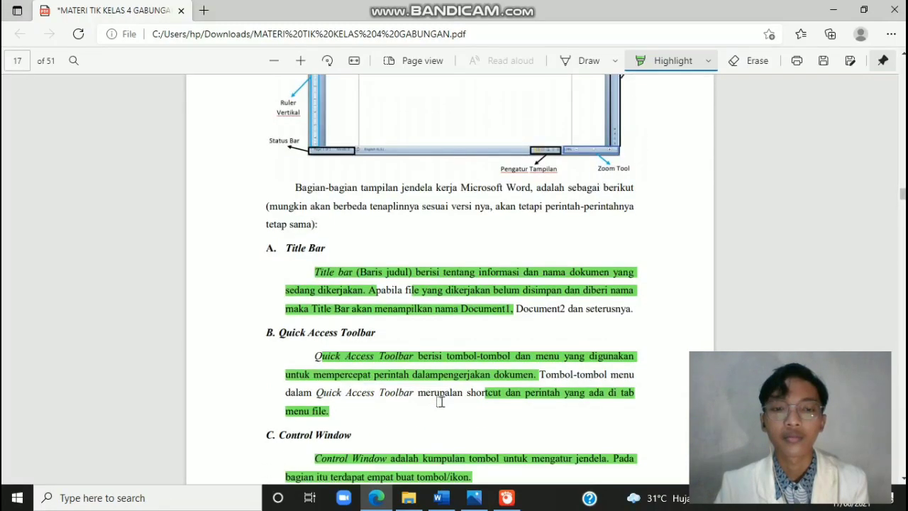
left_click(441, 497)
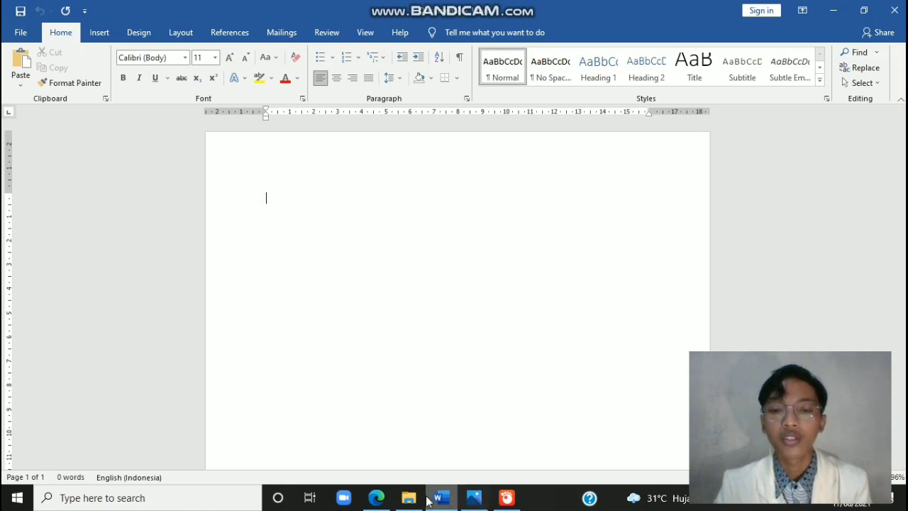
left_click(376, 497)
After reviewing the Control Window section, demonstrate restoring, maximizing, minimizing and reopening the Document2 window in Word
scroll(412, 345, "down", 5)
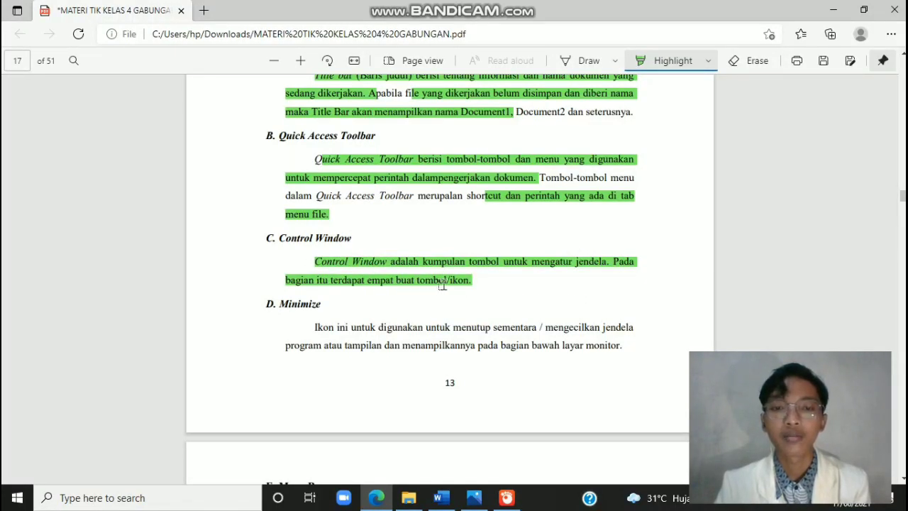
scroll(485, 286, "up", 6)
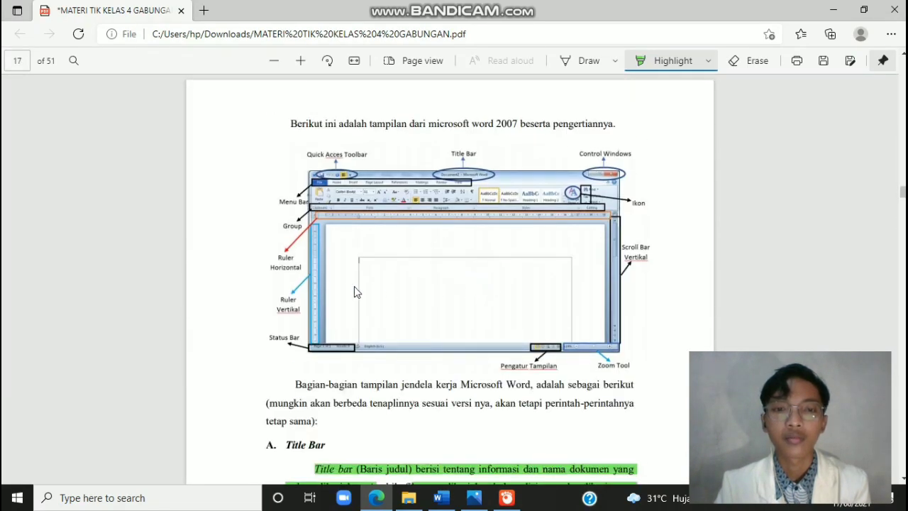
scroll(348, 291, "down", 1)
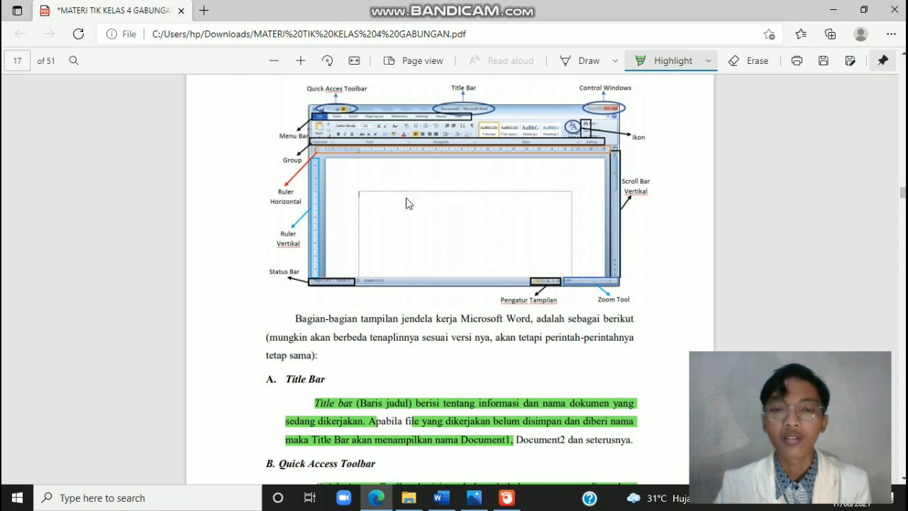
left_click(441, 497)
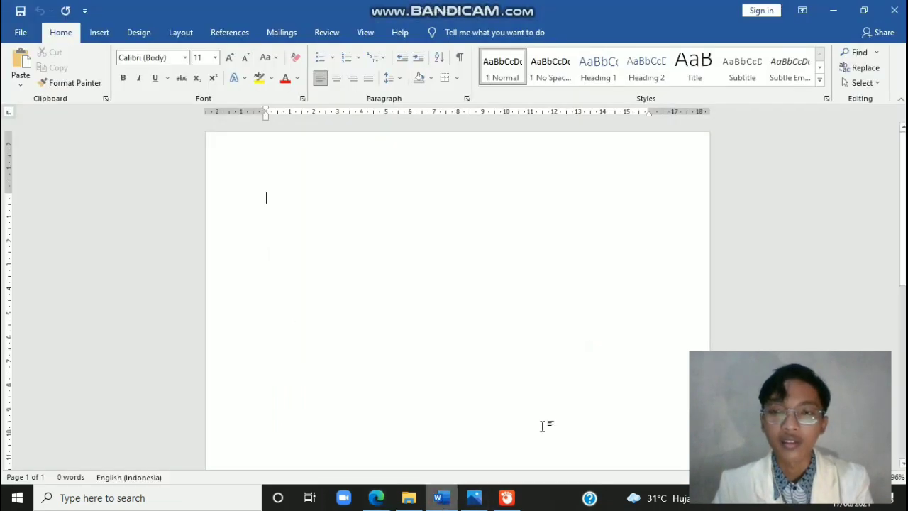
left_click(864, 10)
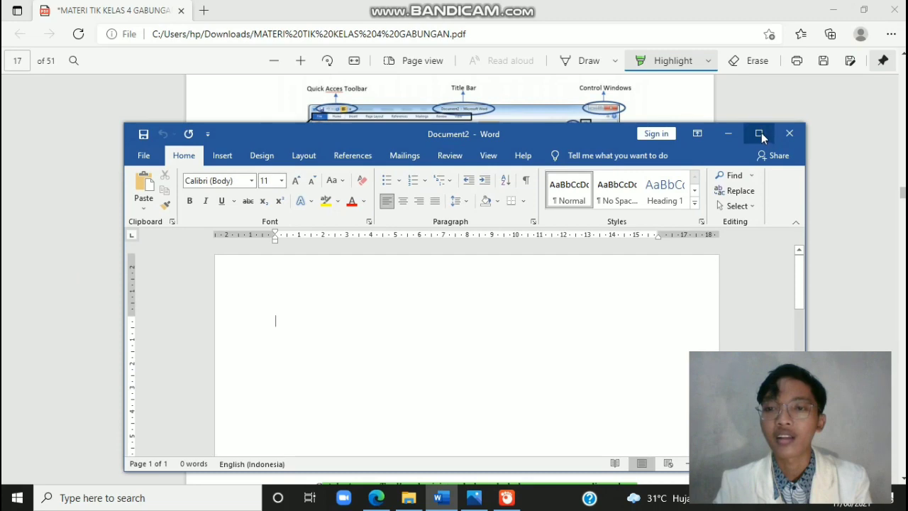
left_click(759, 135)
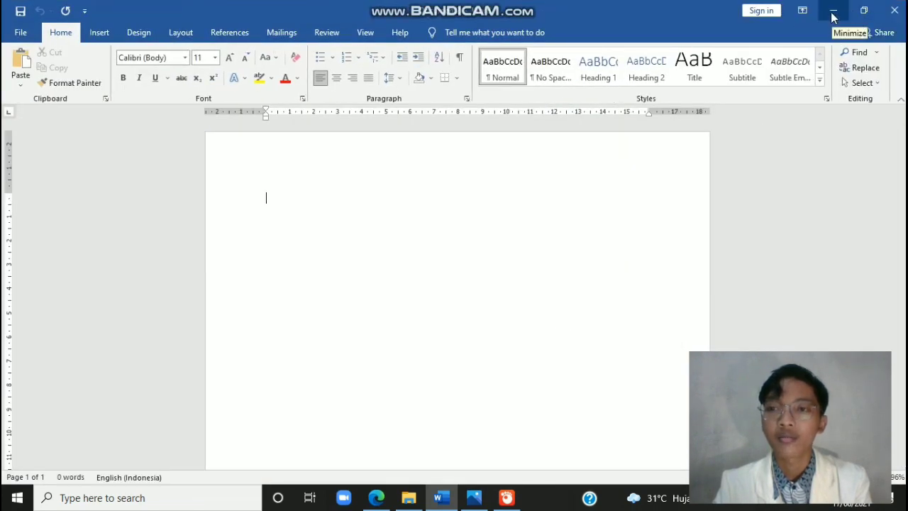
left_click(833, 12)
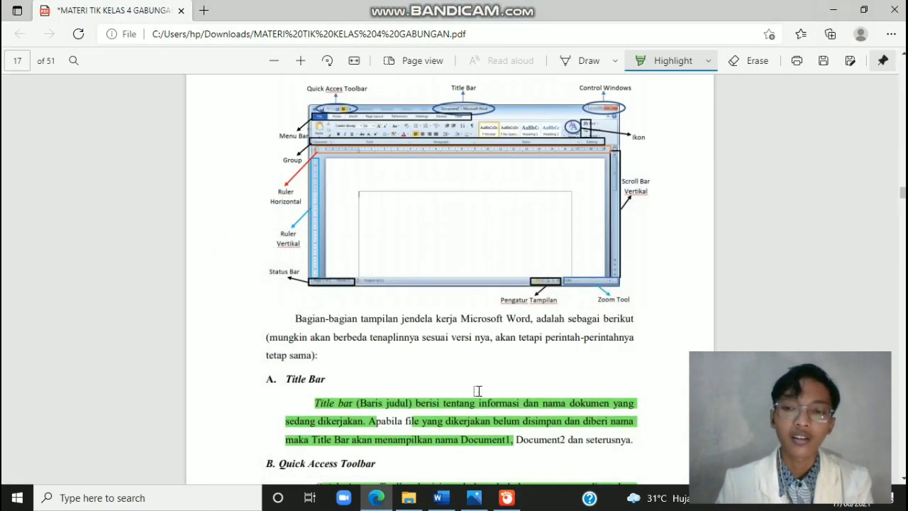
left_click(441, 499)
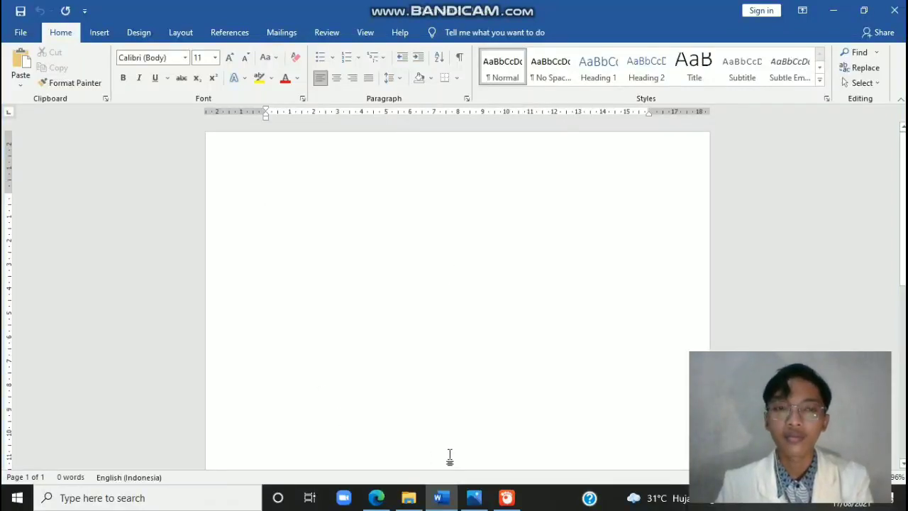
Read the Minimize and Menu Bar sections in the PDF and compare the listed menus with those in Word
left_click(377, 497)
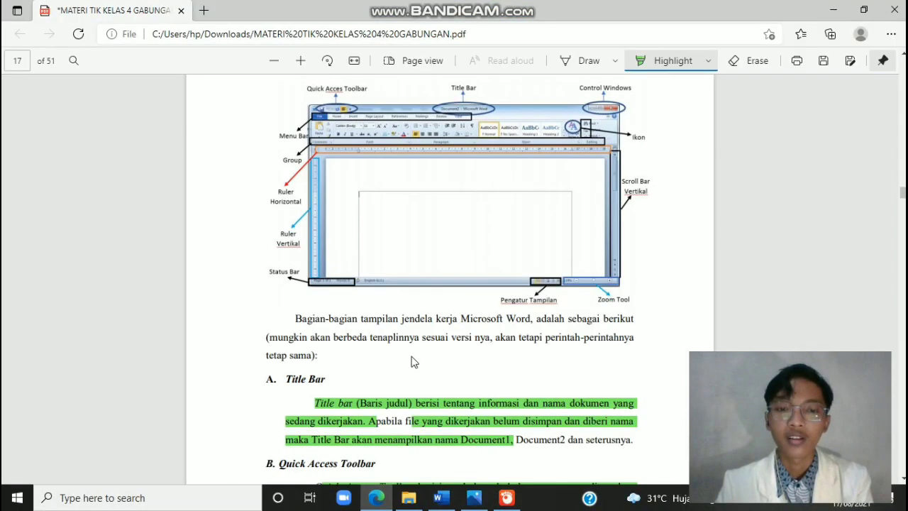
scroll(414, 355, "down", 5)
scroll(415, 349, "down", 3)
scroll(413, 347, "up", 1)
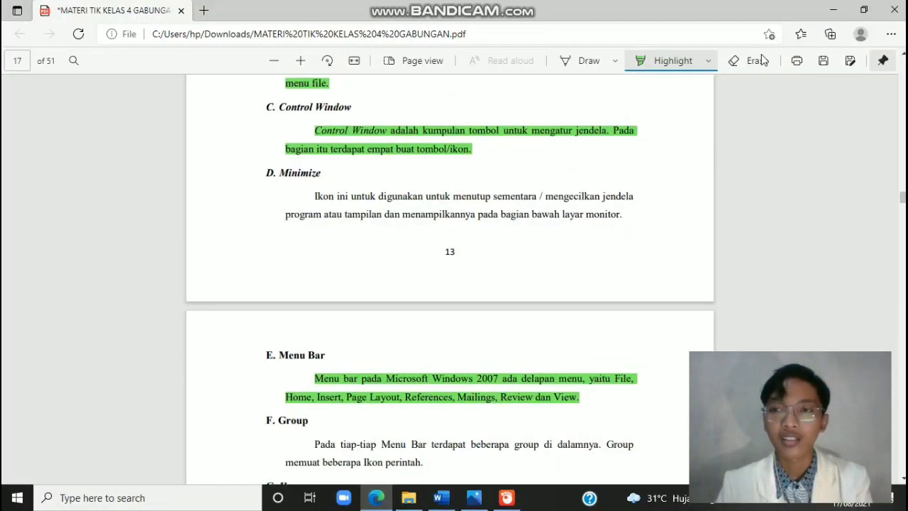
scroll(437, 246, "down", 3)
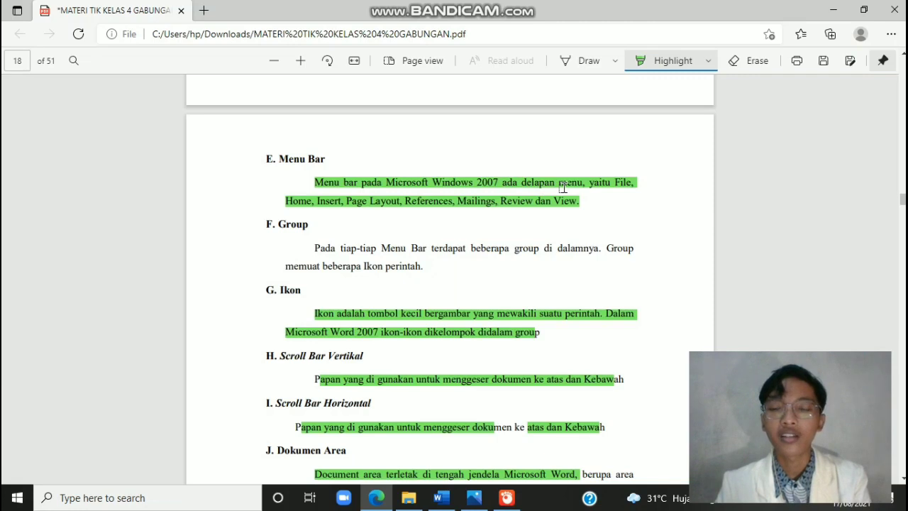
left_click(452, 500)
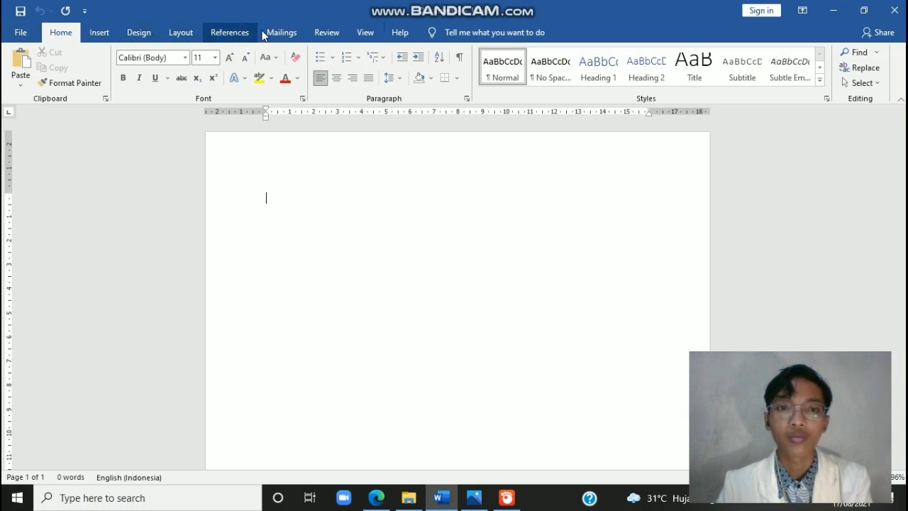
Return to the PDF and highlight the whole two-line description under F. Group in green
left_click(376, 498)
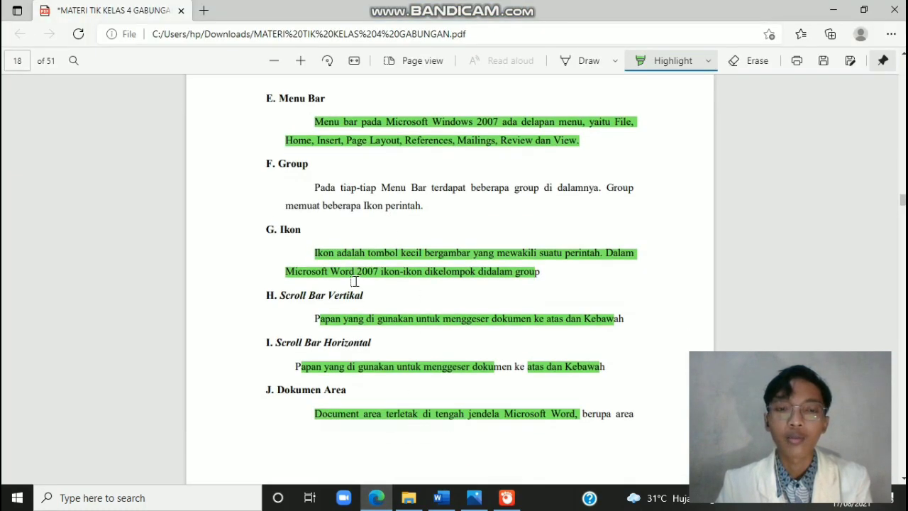
scroll(354, 281, "down", 1)
left_click_drag(312, 183, 425, 208)
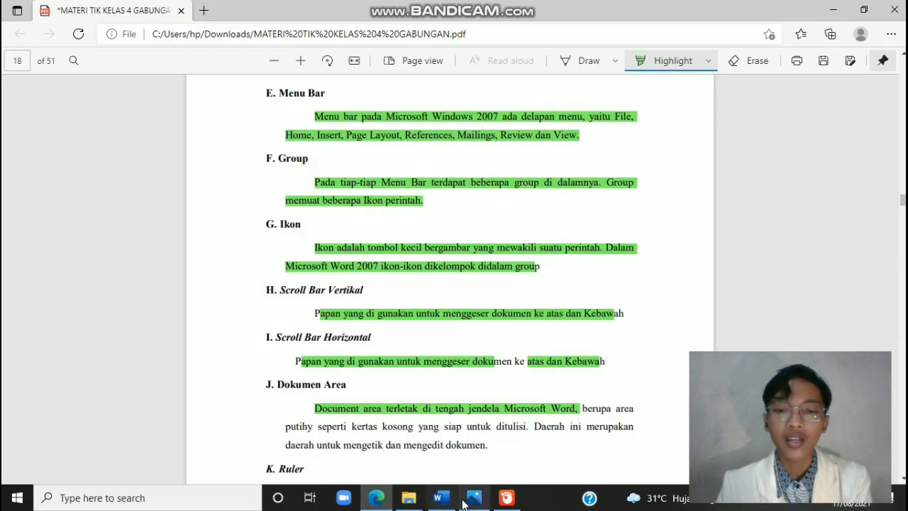
Compare the PDF's Group and Ikon sections with the command groups and icons shown in Word
left_click(441, 497)
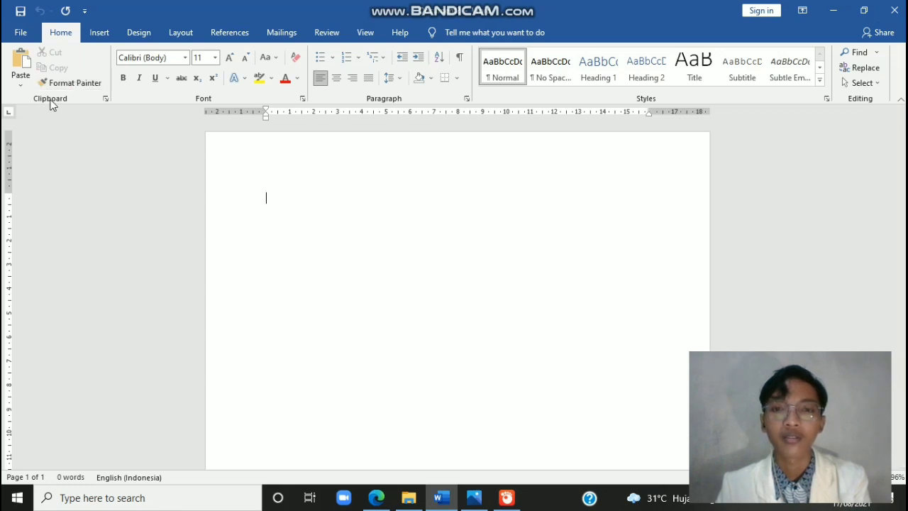
left_click(377, 498)
scroll(383, 337, "down", 1)
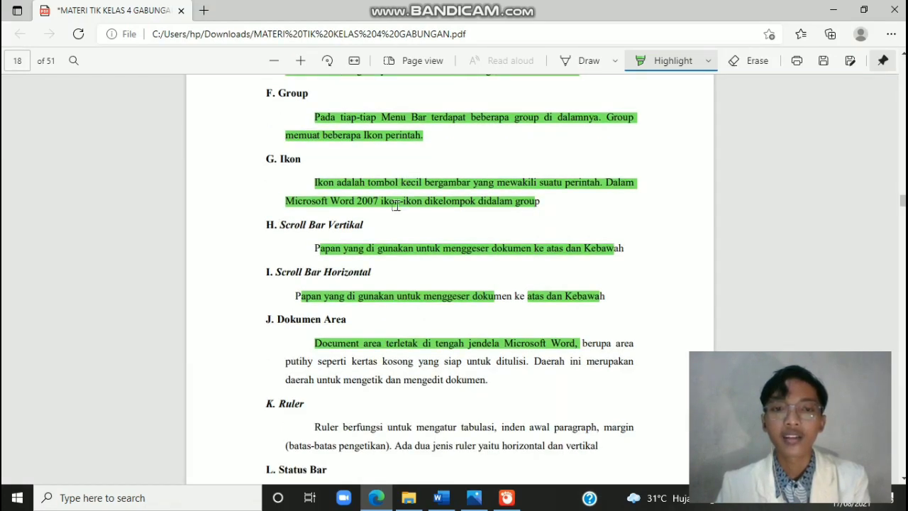
left_click(441, 497)
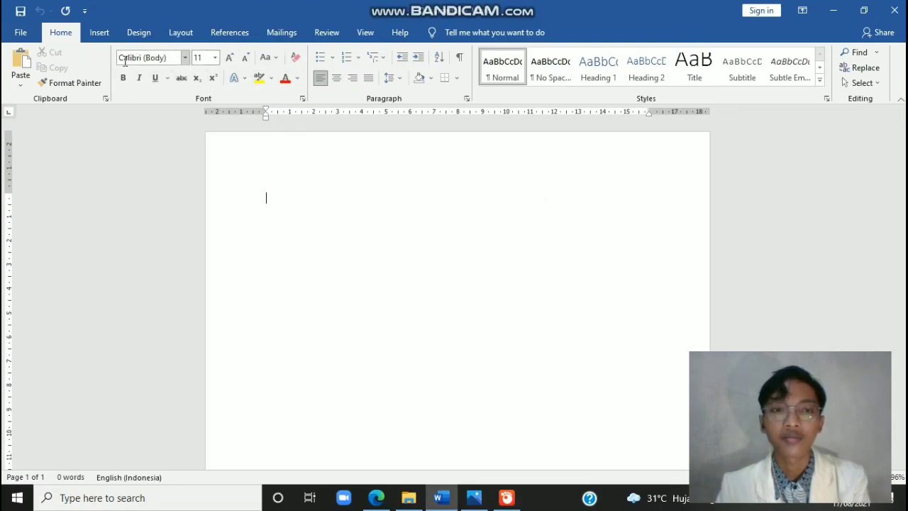
left_click(378, 500)
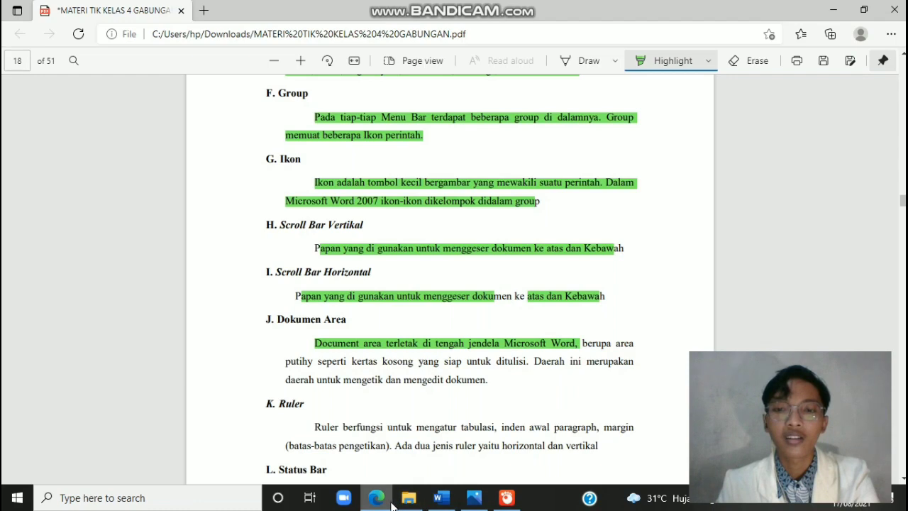
Switch to Word and move the blank page up and down to show the vertical scroll bar, returning to the PDF
left_click(448, 507)
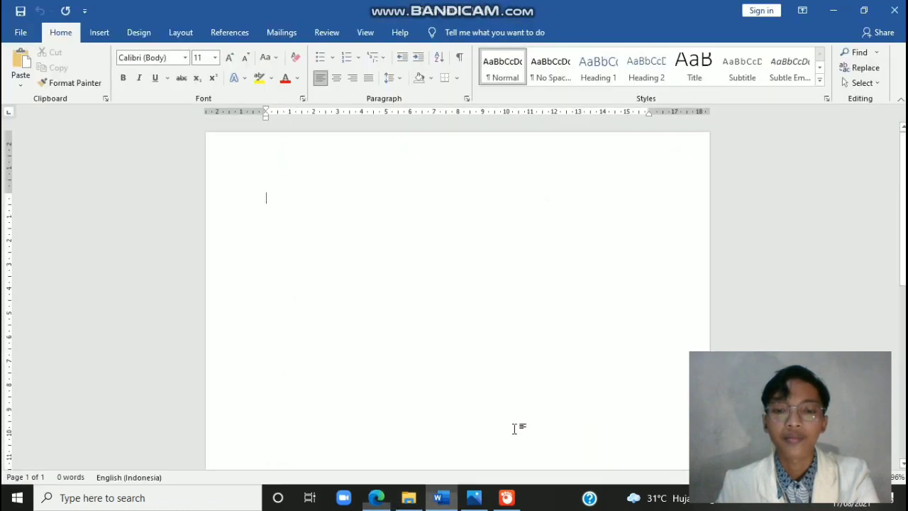
left_click_drag(903, 214, 903, 189)
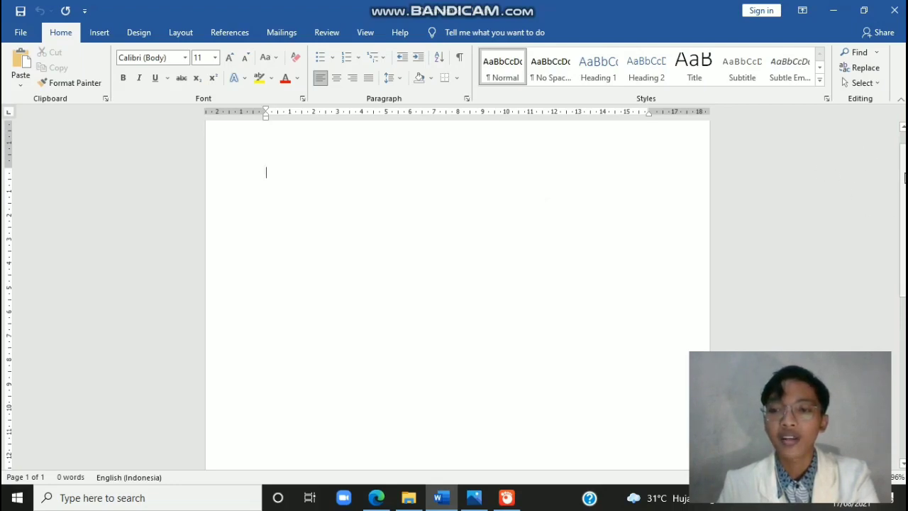
left_click(376, 500)
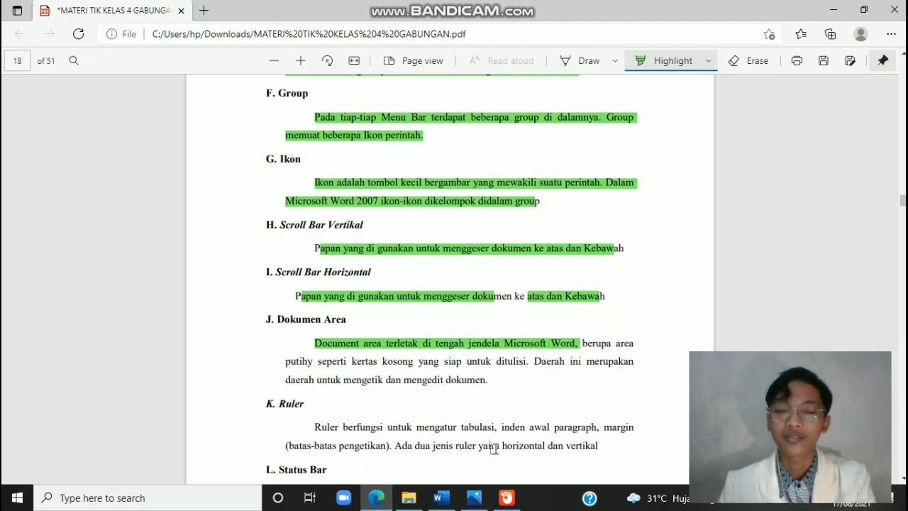
Enlarge the blank page in Word and shift it horizontally and vertically to show both scroll bars
left_click(449, 500)
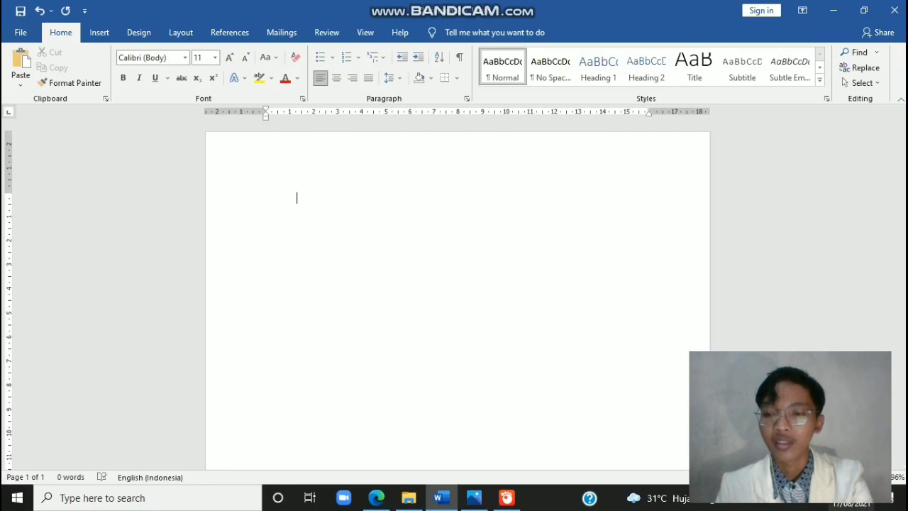
scroll(458, 298, "up", 20)
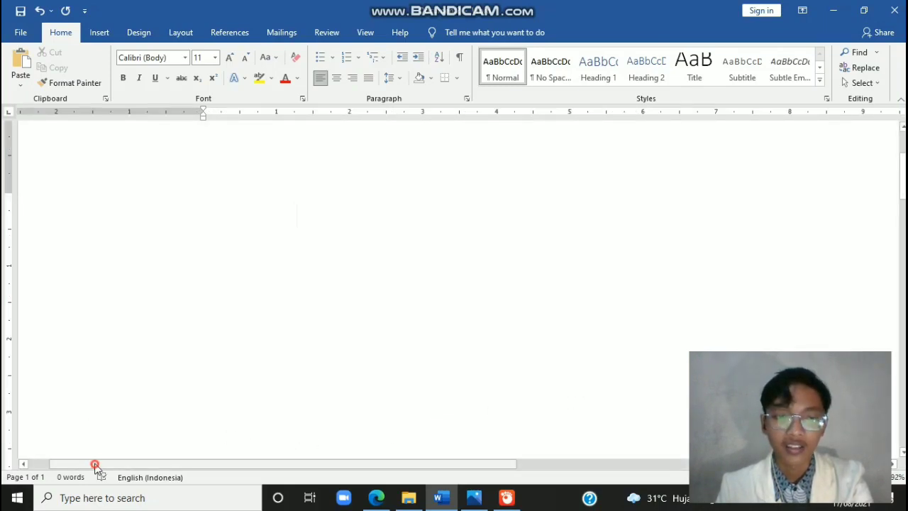
left_click_drag(93, 463, 202, 471)
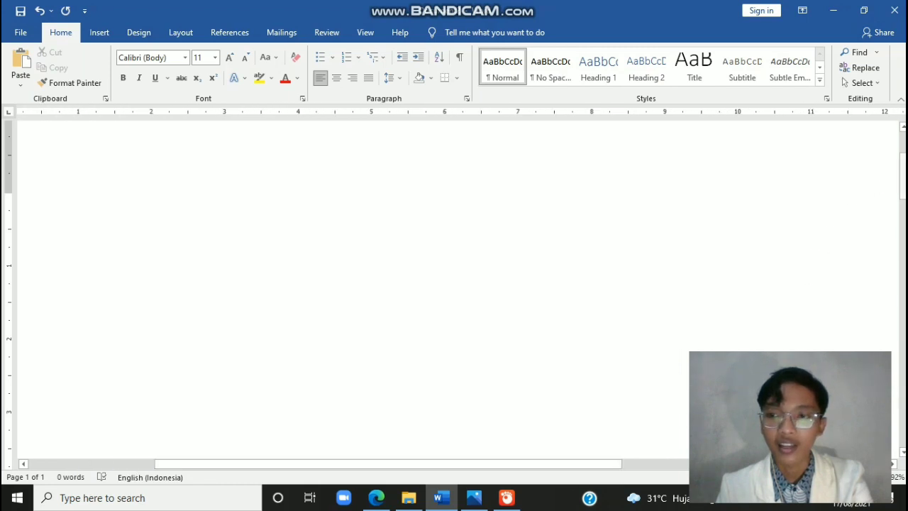
left_click_drag(903, 177, 904, 156)
left_click_drag(487, 461, 416, 469)
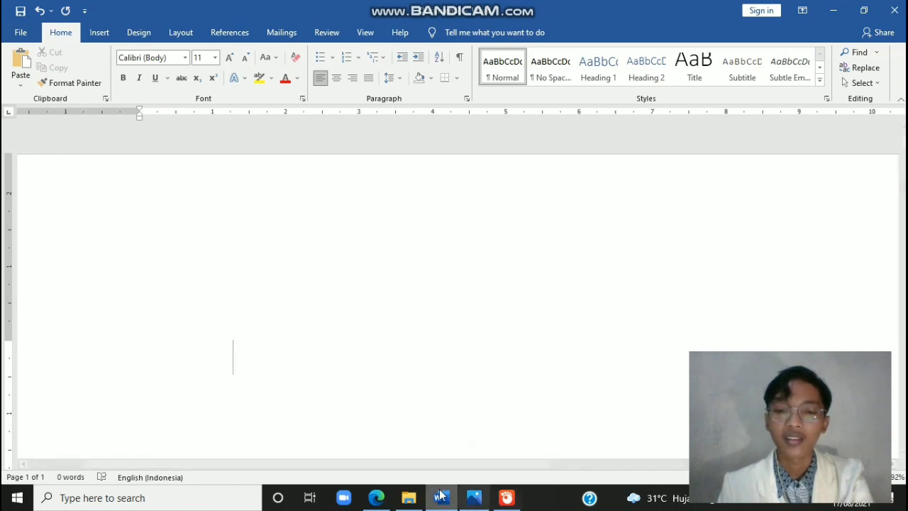
Switch back to the PDF and review the sections from Menu Bar through Dokumen Area, Ruler and Status Bar
left_click(378, 499)
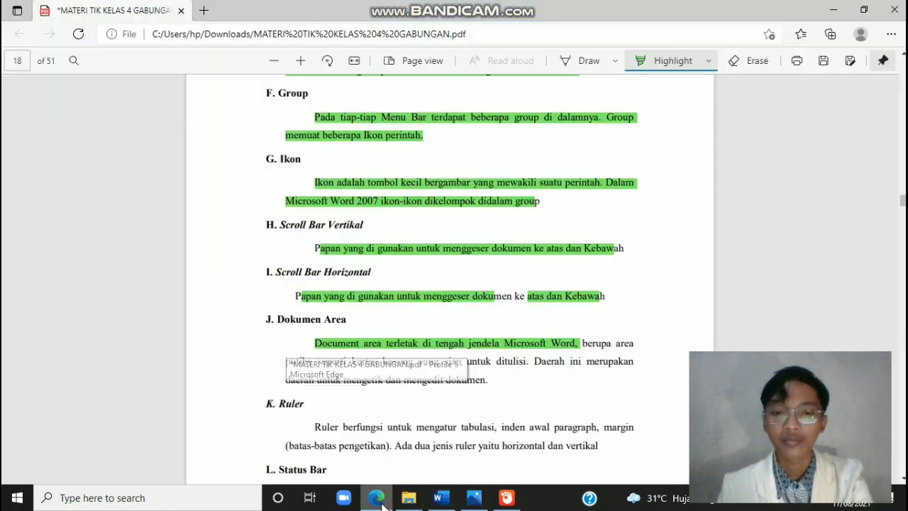
scroll(365, 459, "up", 3)
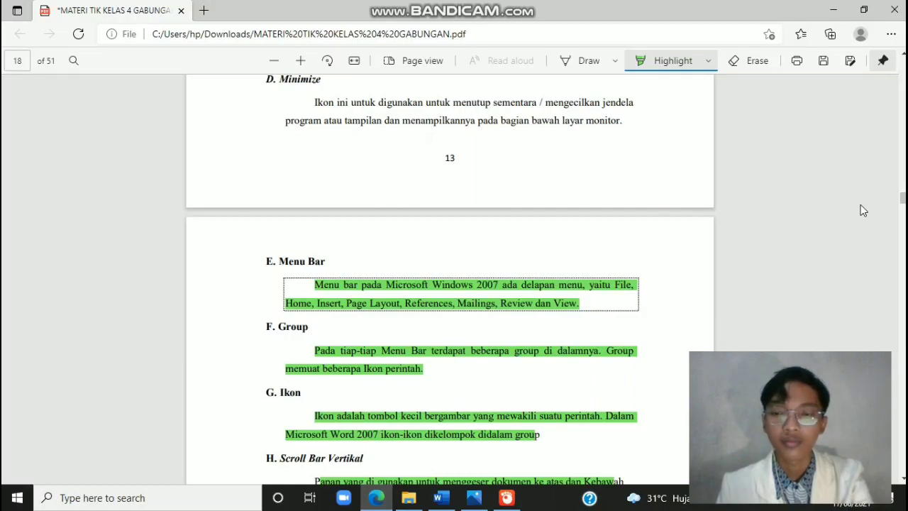
scroll(568, 269, "down", 4)
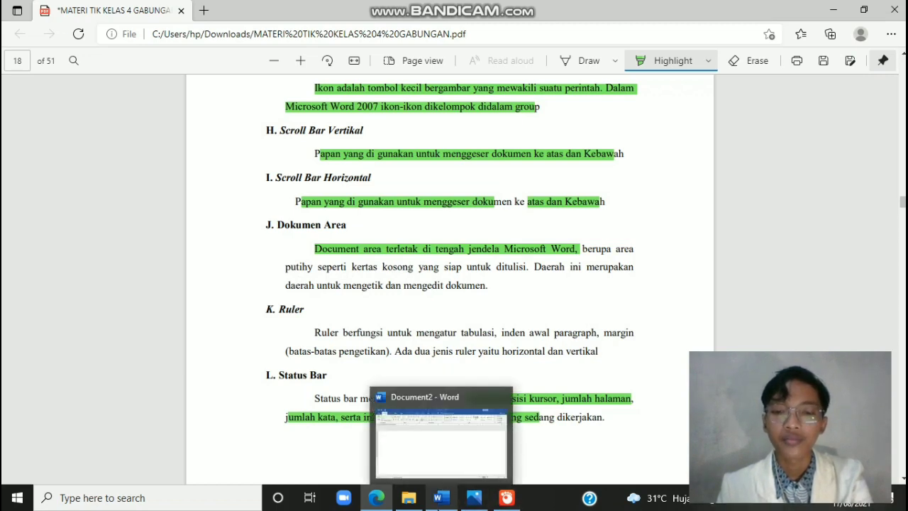
Switch to Word, insert another tab at the cursor on the blank page and zoom out
left_click(440, 499)
key("Tab")
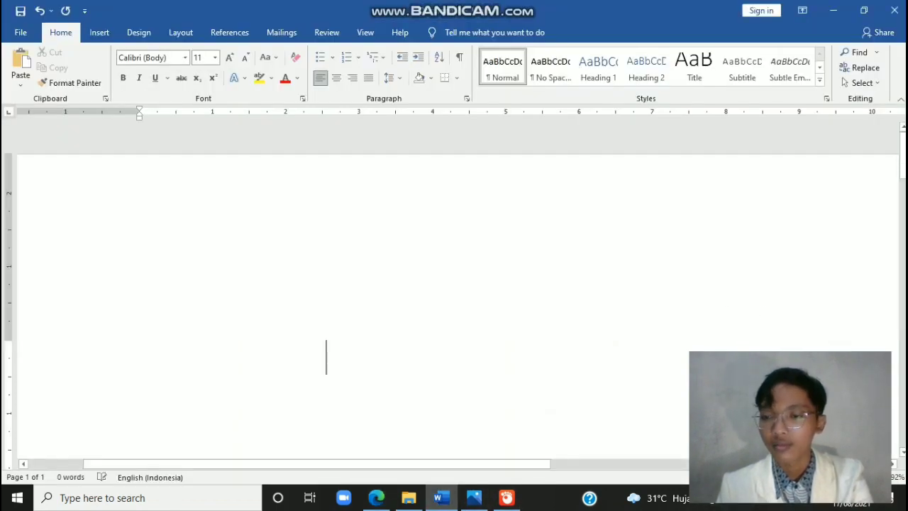
scroll(438, 228, "down", 8)
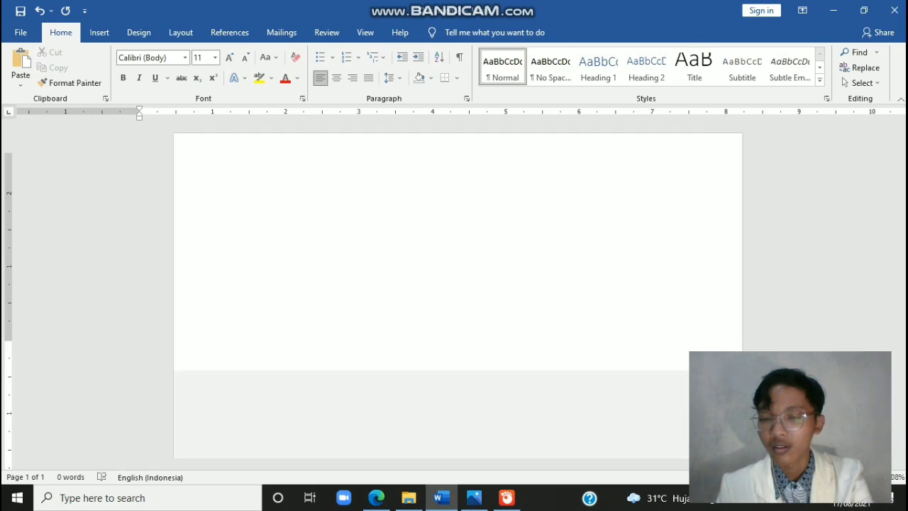
Switch between the PDF and the blank Word page, then highlight the whole Ruler description under section K in the PDF
left_click(378, 498)
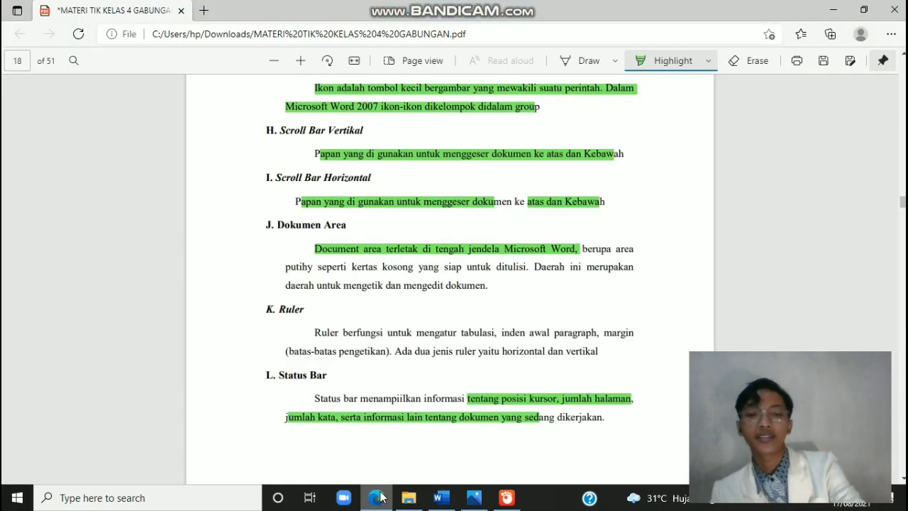
left_click(441, 497)
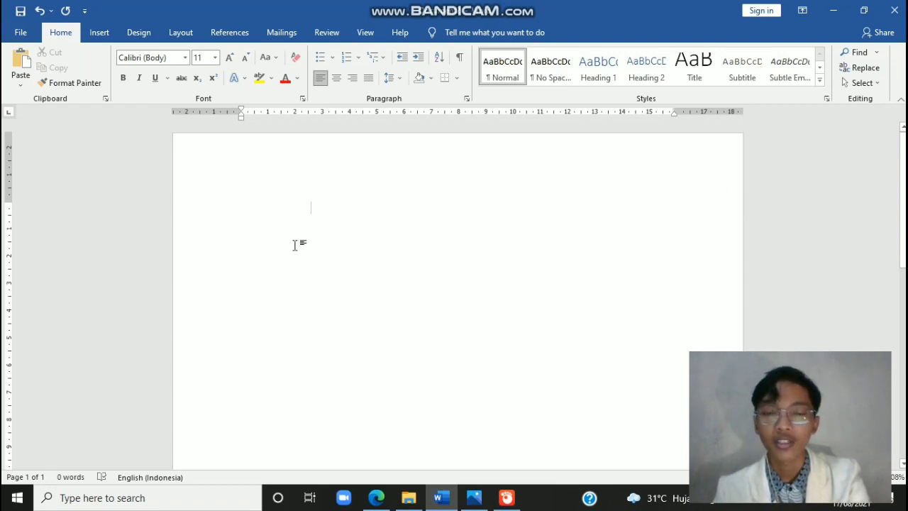
left_click(377, 497)
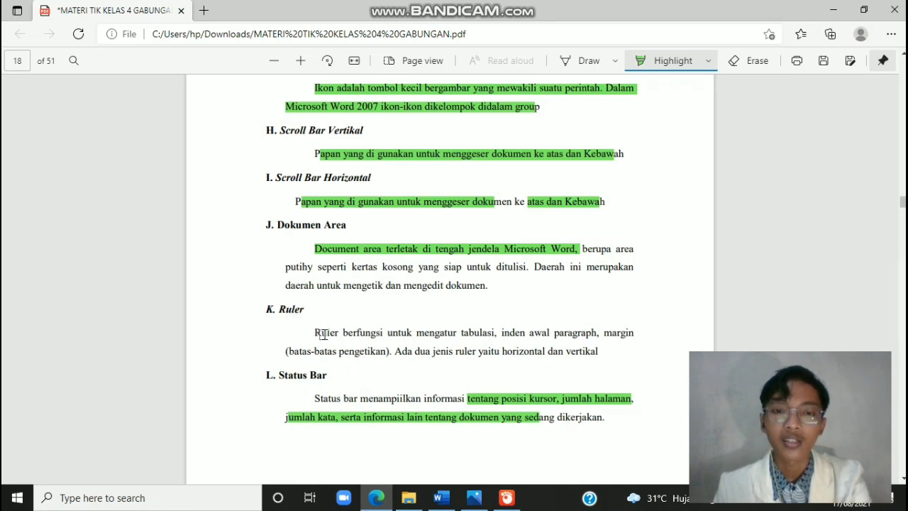
left_click_drag(316, 332, 606, 350)
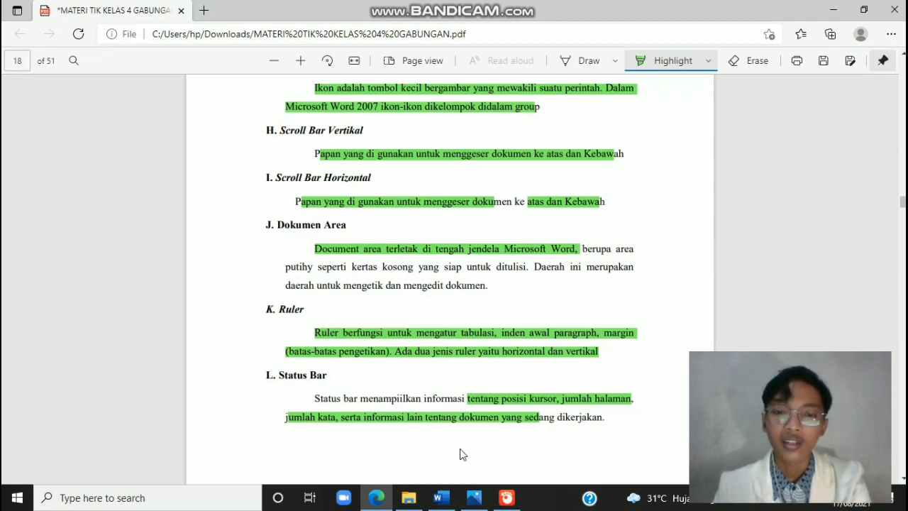
Switch to Word and reduce the blank page's top margin to about 2 cm using the vertical ruler
left_click(442, 498)
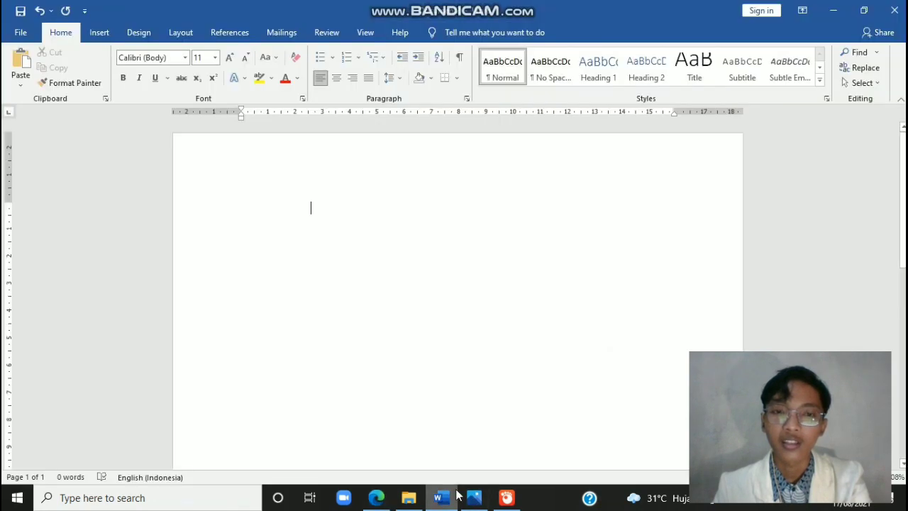
mouse_move(243, 117)
left_mouse_down()
mouse_move(327, 134)
mouse_move(413, 126)
mouse_move(241, 125)
left_mouse_up()
left_click_drag(11, 199, 13, 192)
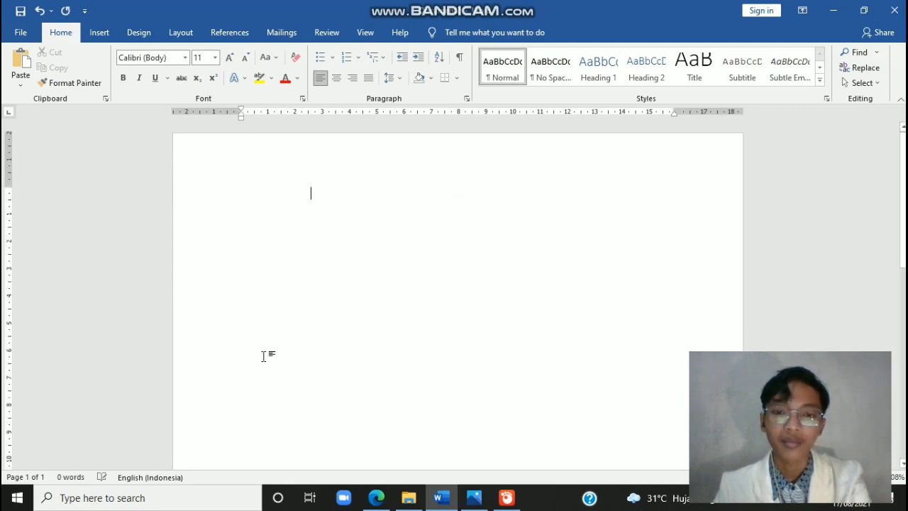
Review the Status Bar section in the PDF and compare it with the status bar in Word, returning to the PDF
left_click(376, 497)
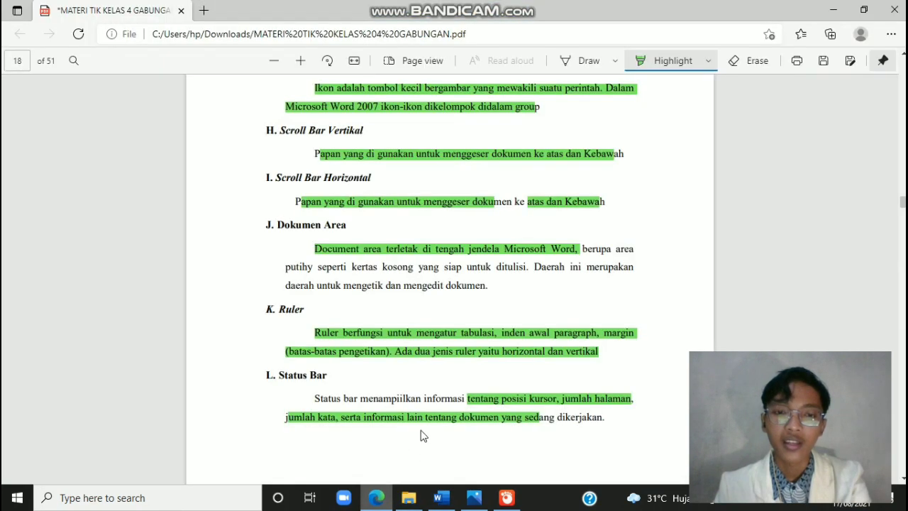
scroll(417, 387, "down", 1)
scroll(425, 393, "down", 2)
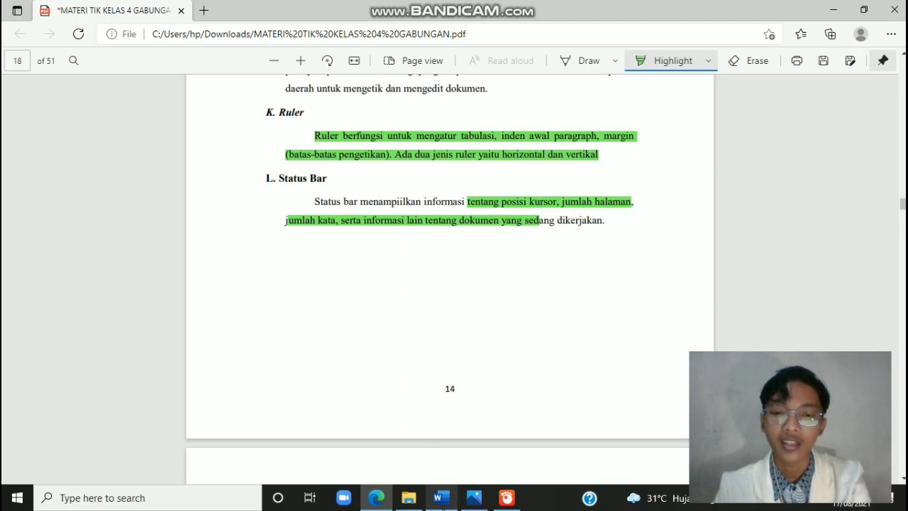
left_click(442, 498)
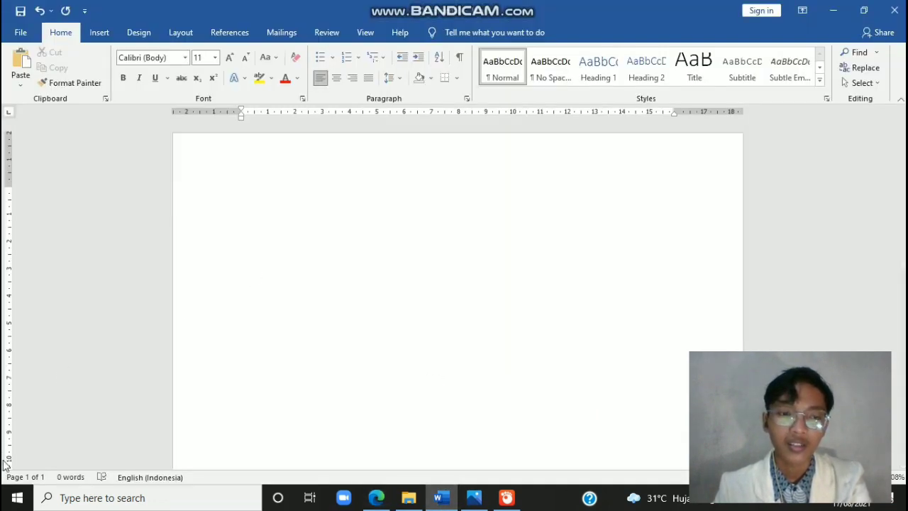
left_click(371, 498)
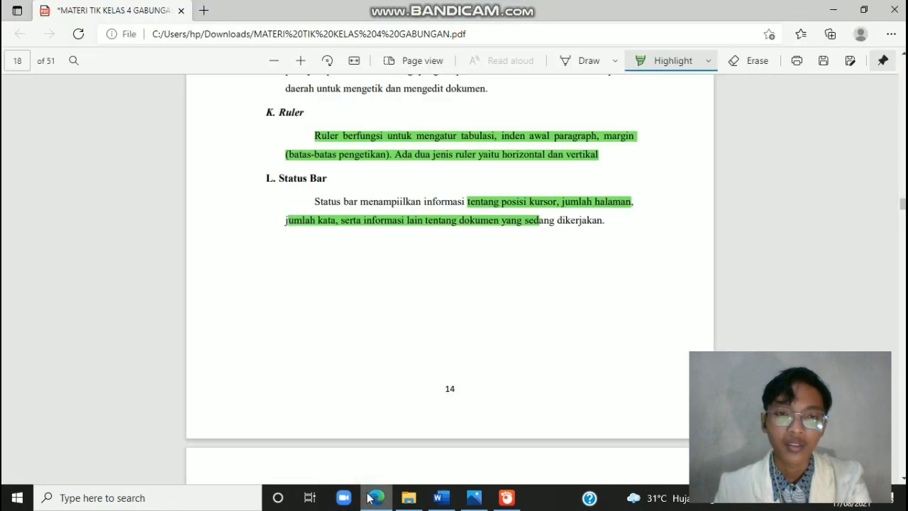
Switch to Word and enter the text "KTA AKU INGIN" on the blank page to demonstrate the word count
left_click(376, 498)
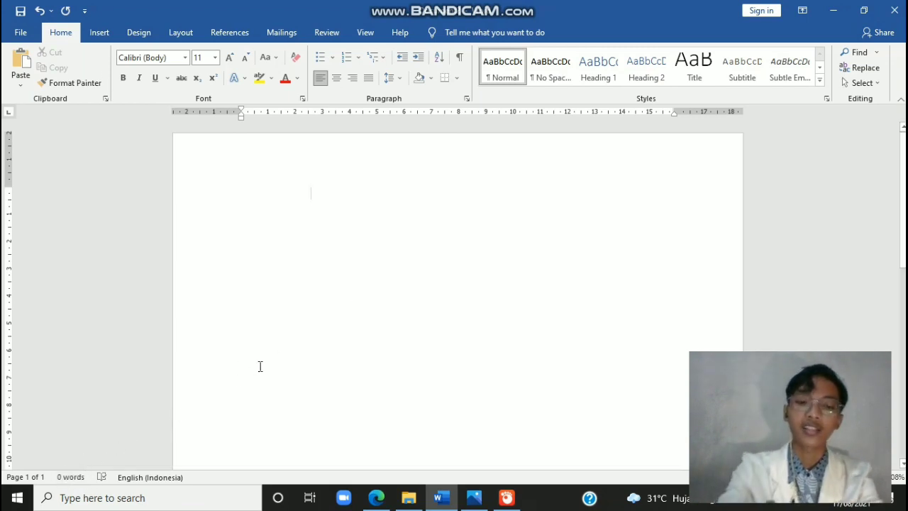
type("KTA")
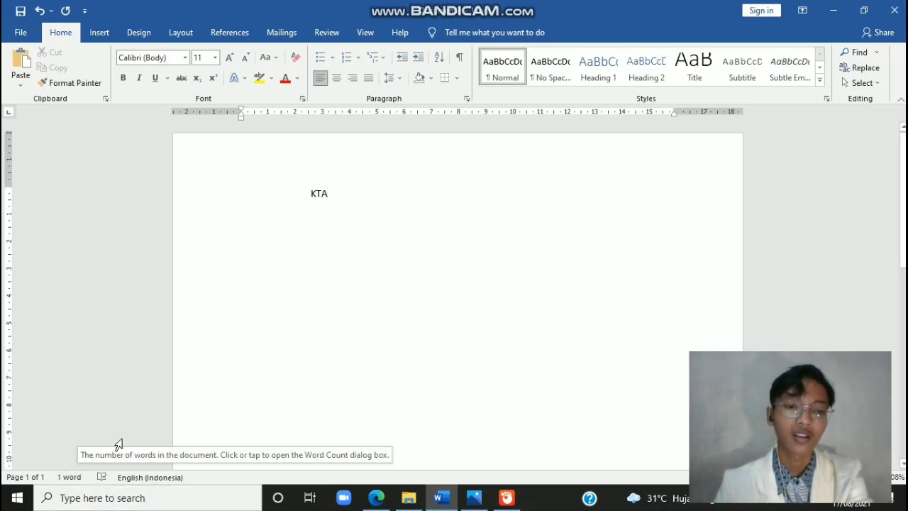
type("AKU")
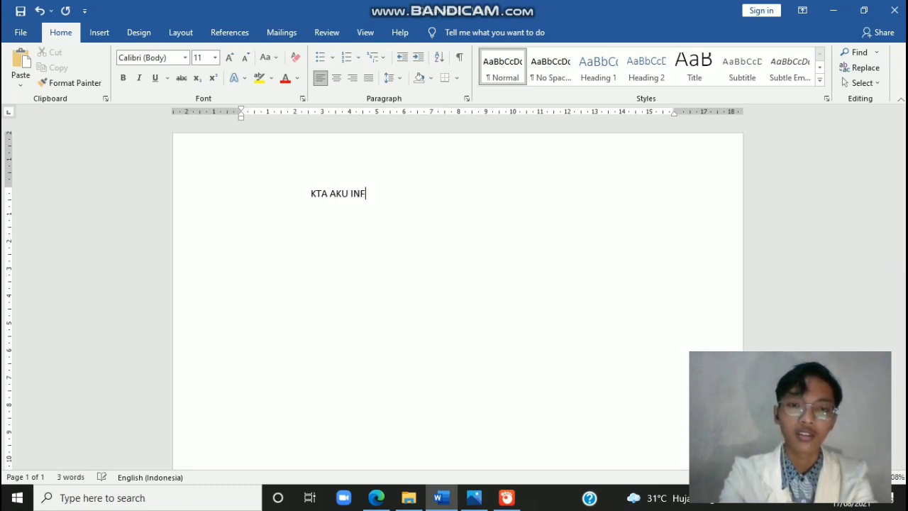
type(" INF")
key("BackSpace")
type("GIN")
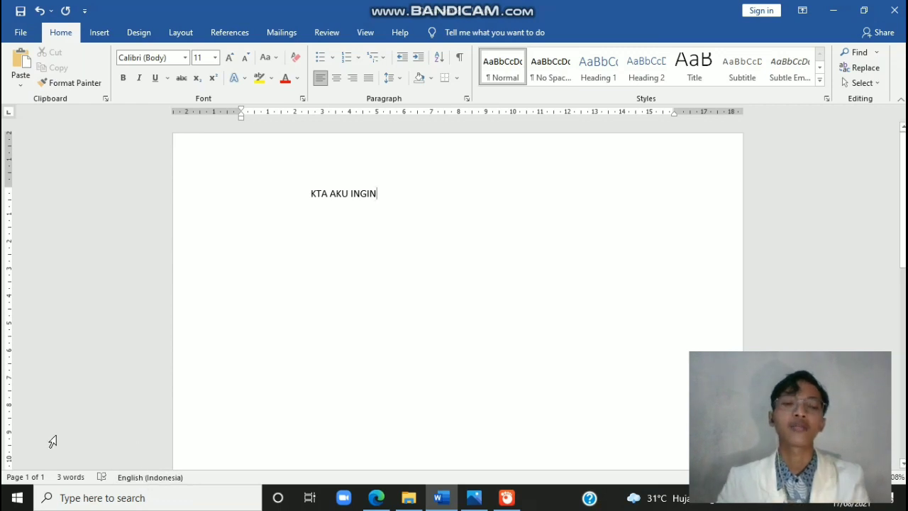
Switch to the PDF and review the Menu File section, from its screenshot through the command descriptions Save to Exit
left_click(376, 497)
scroll(432, 298, "down", 5)
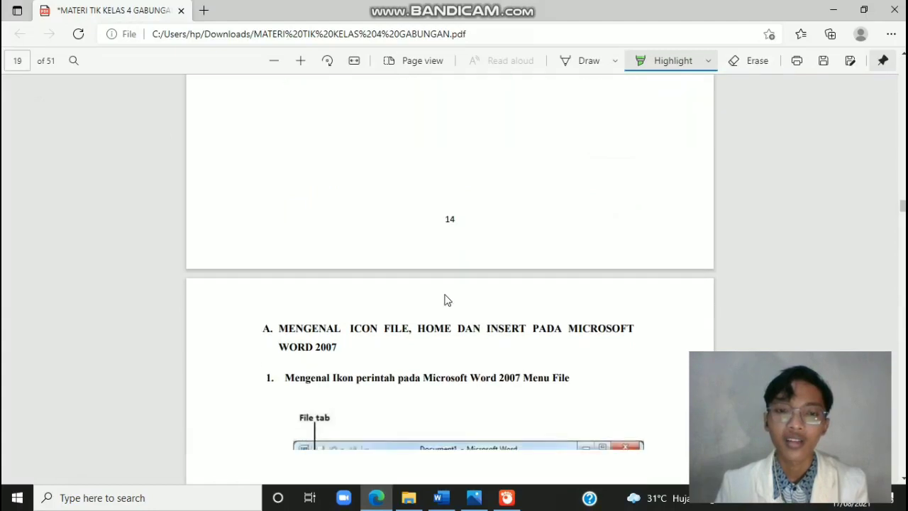
scroll(443, 295, "down", 1)
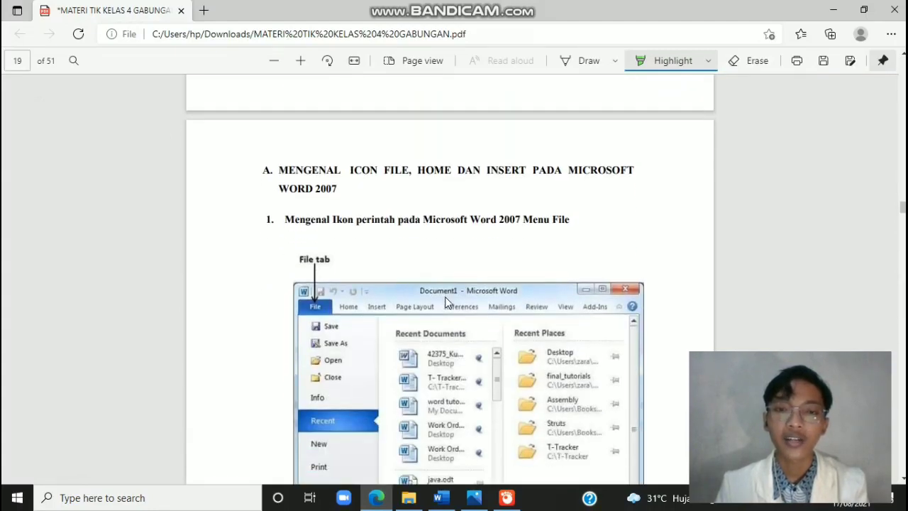
scroll(447, 293, "down", 1)
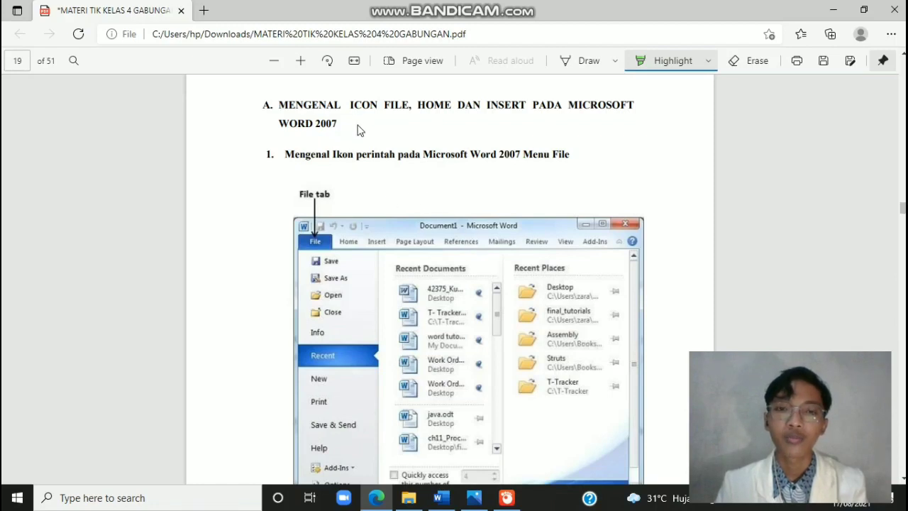
scroll(342, 142, "down", 1)
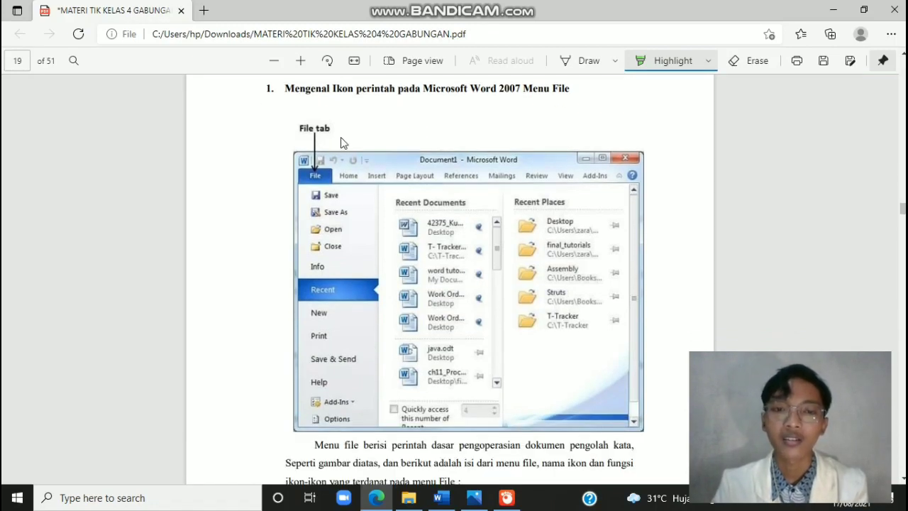
scroll(340, 147, "up", 1)
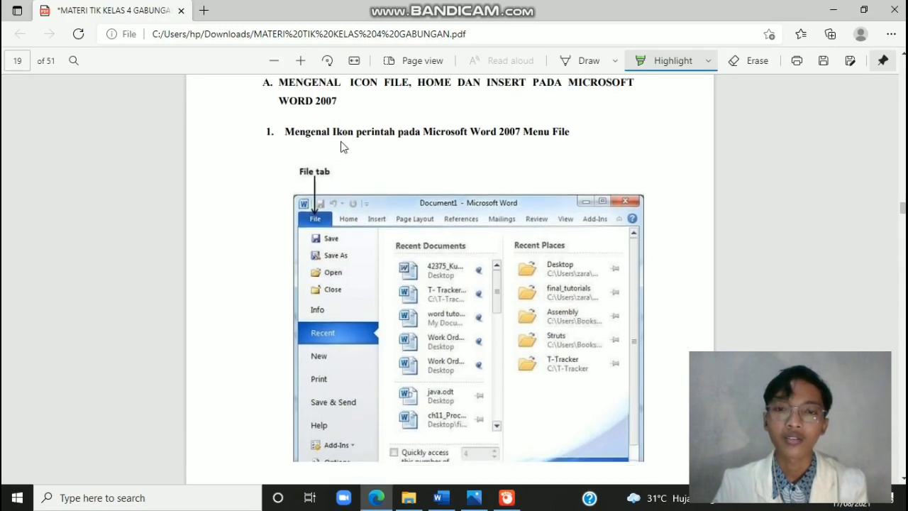
scroll(341, 146, "down", 1)
scroll(341, 148, "down", 4)
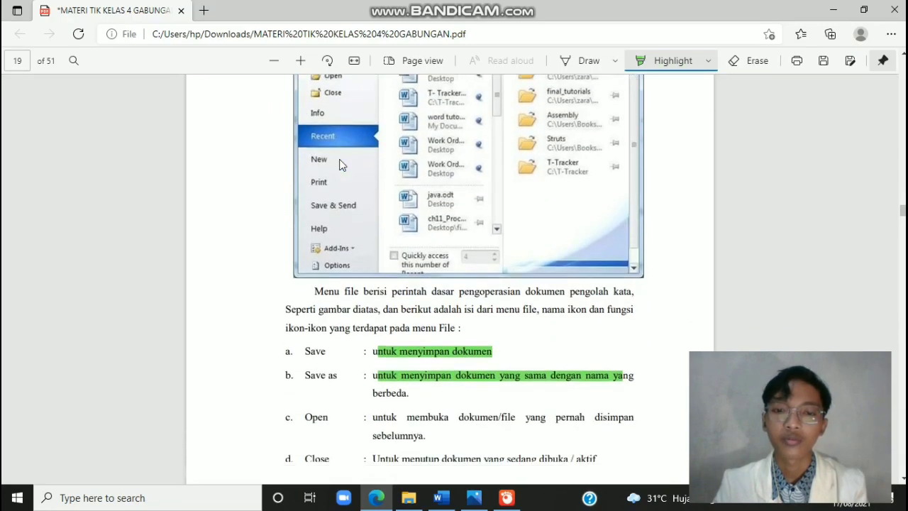
scroll(341, 164, "down", 1)
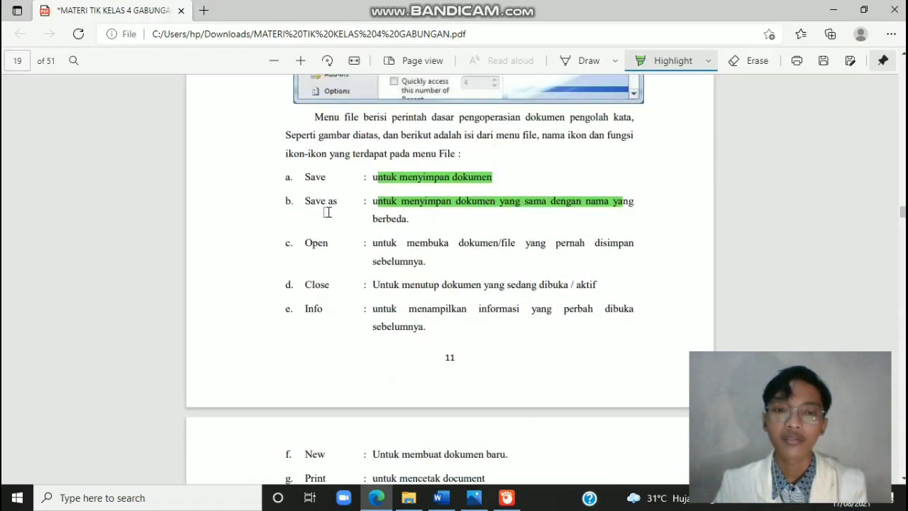
scroll(325, 312, "down", 2)
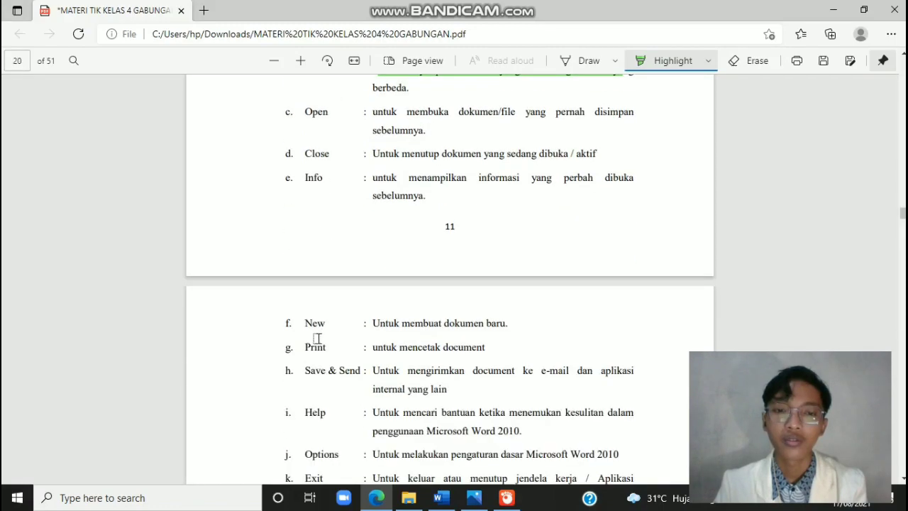
scroll(333, 373, "down", 1)
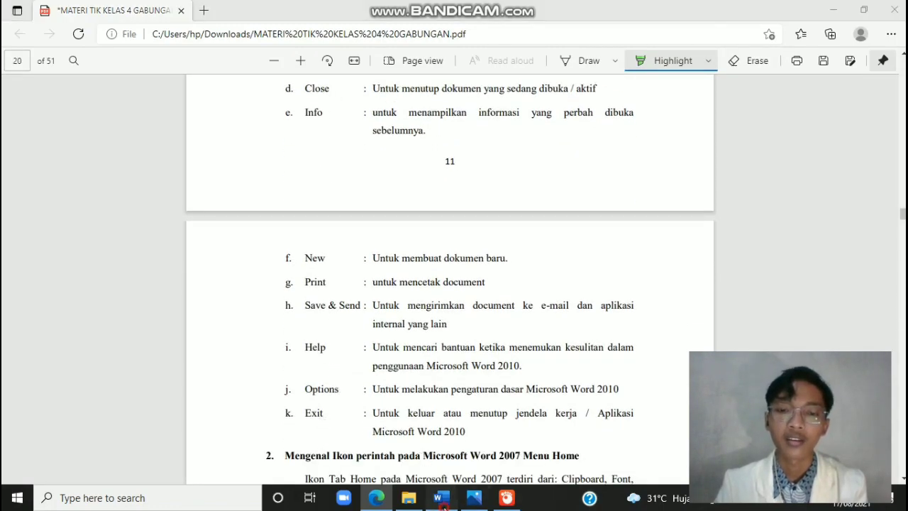
Switch to Word and open the File view to show its commands, returning to the PDF
left_click(441, 498)
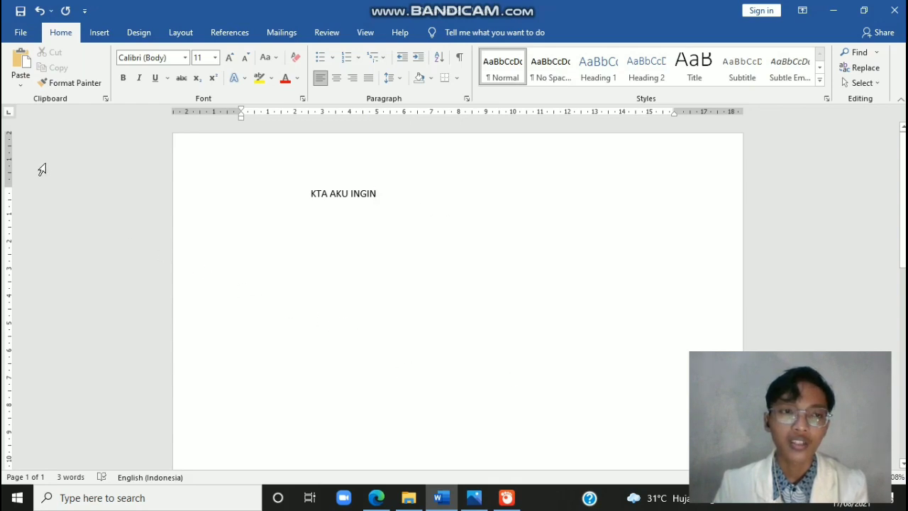
left_click(24, 33)
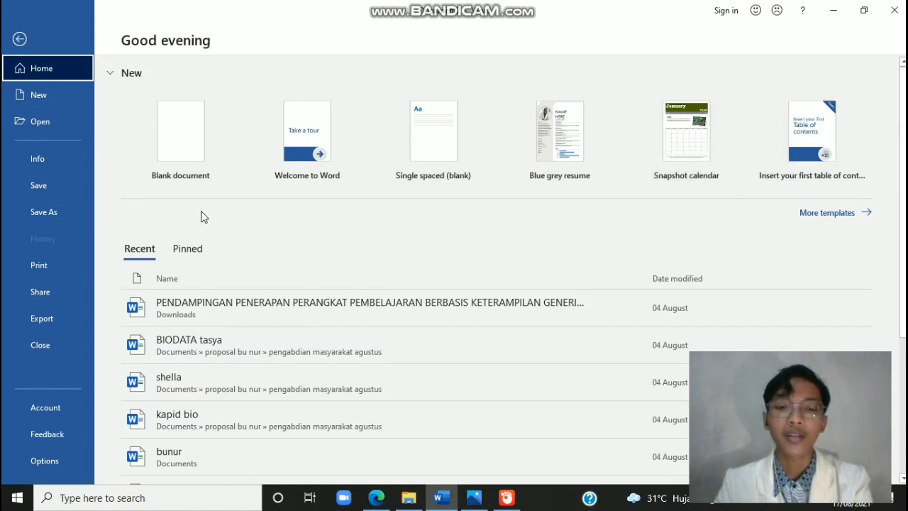
left_click(377, 497)
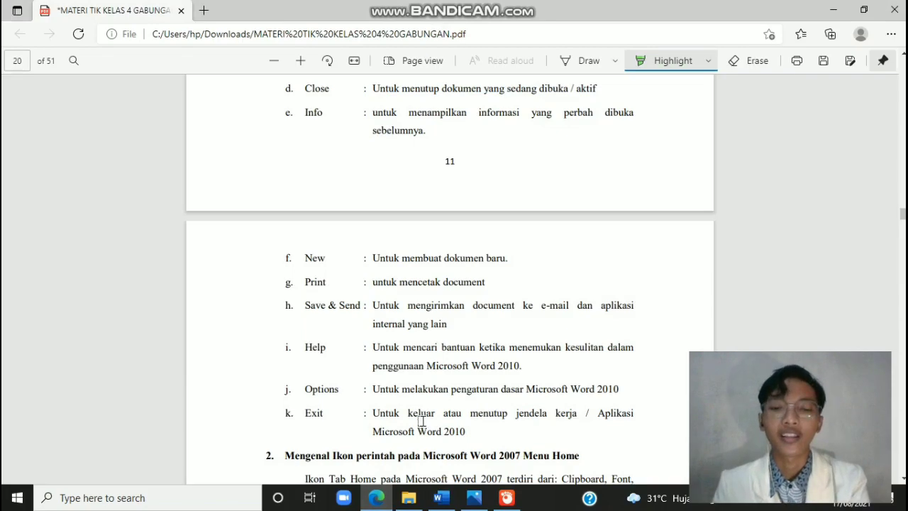
Review the Menu Home section in the PDF, including the Clipboard icons and their function and shortcut table
scroll(422, 421, "down", 4)
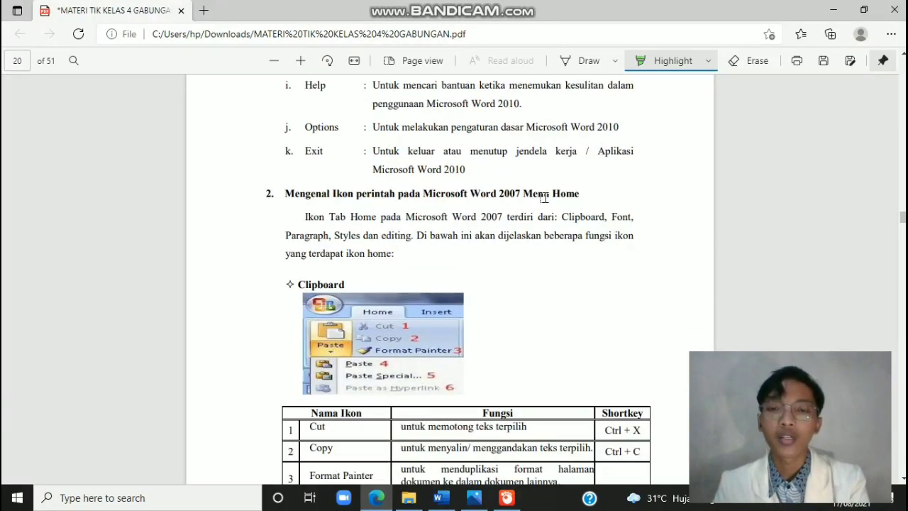
scroll(525, 323, "down", 1)
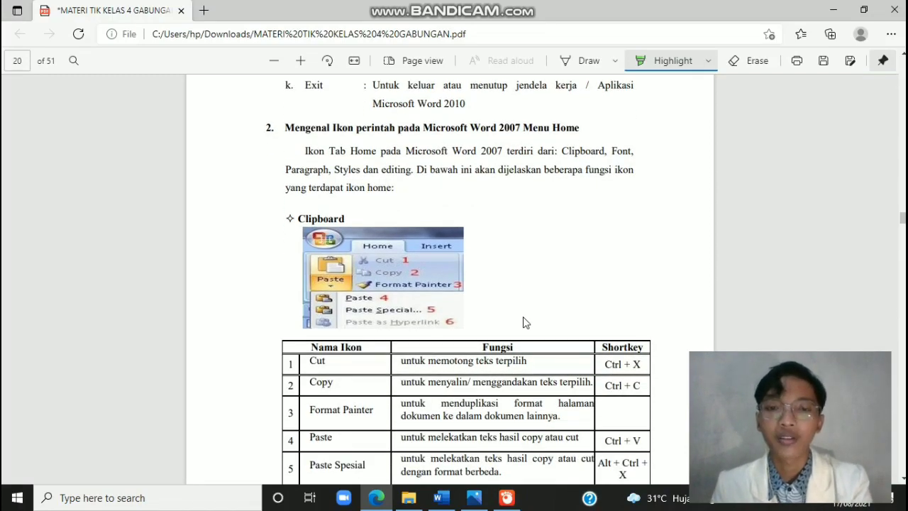
scroll(525, 322, "up", 1)
scroll(525, 323, "down", 1)
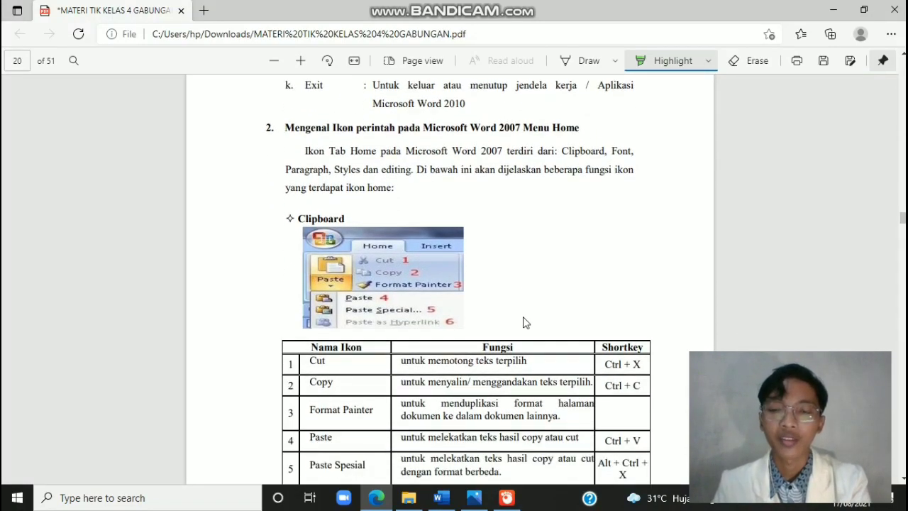
scroll(634, 385, "down", 2)
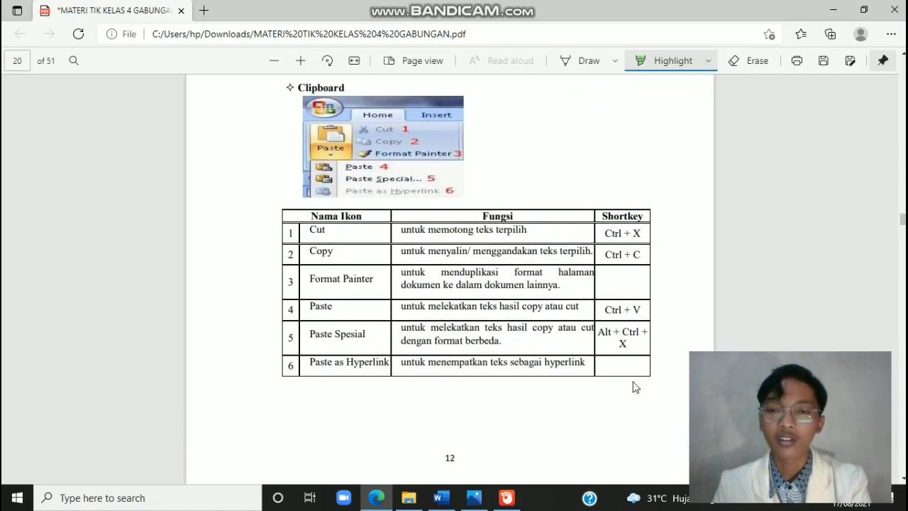
scroll(634, 385, "up", 2)
scroll(634, 385, "down", 1)
scroll(634, 386, "up", 1)
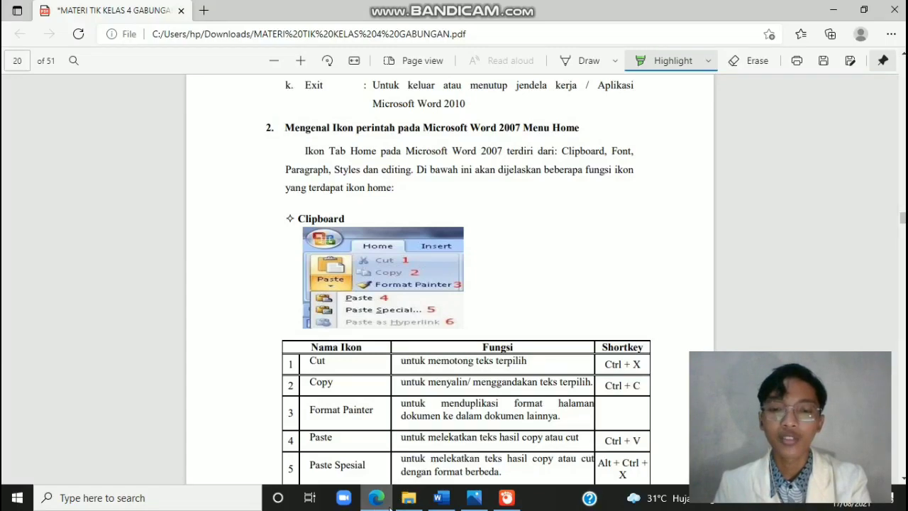
Switch to Word, return to the document, and copy the text "KTA AKU INGIN" onto a second line with a first-line indent
left_click(441, 497)
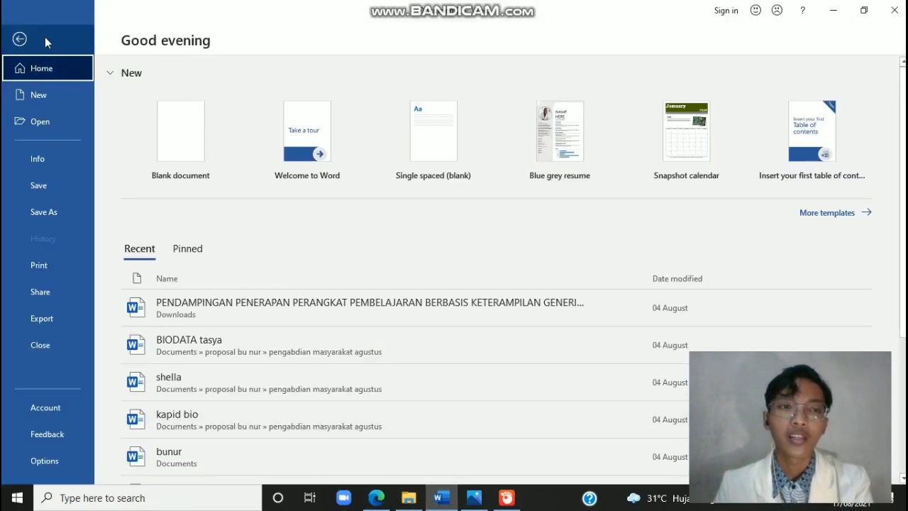
left_click(19, 39)
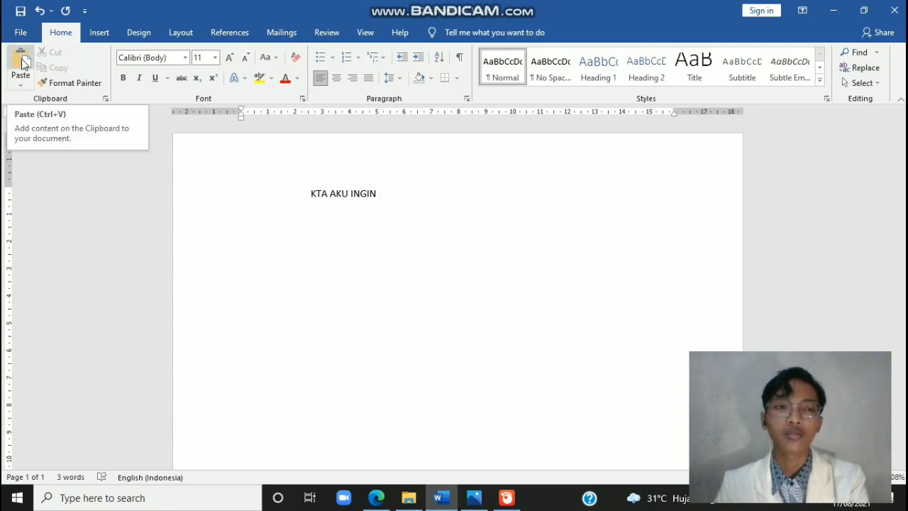
left_click(385, 193)
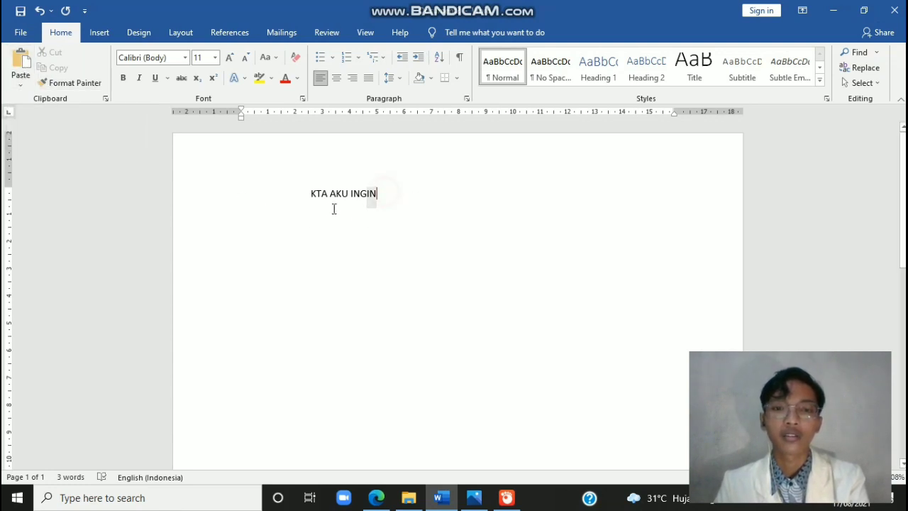
left_click_drag(334, 209, 301, 211)
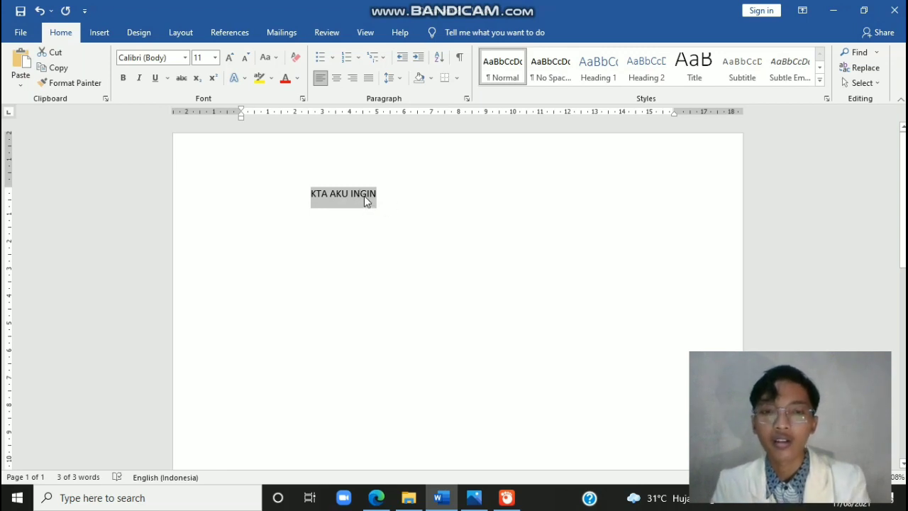
left_click(406, 196)
left_click_drag(389, 195, 309, 202)
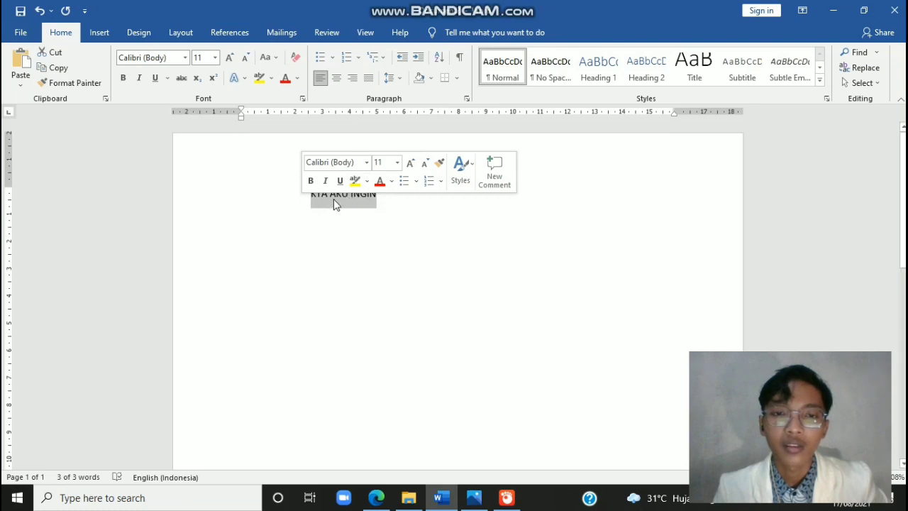
right_click(334, 202)
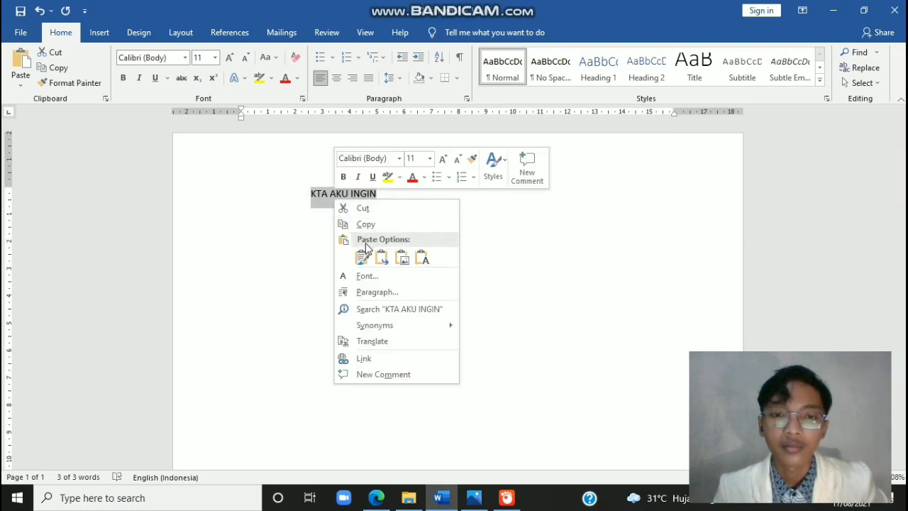
left_click(372, 223)
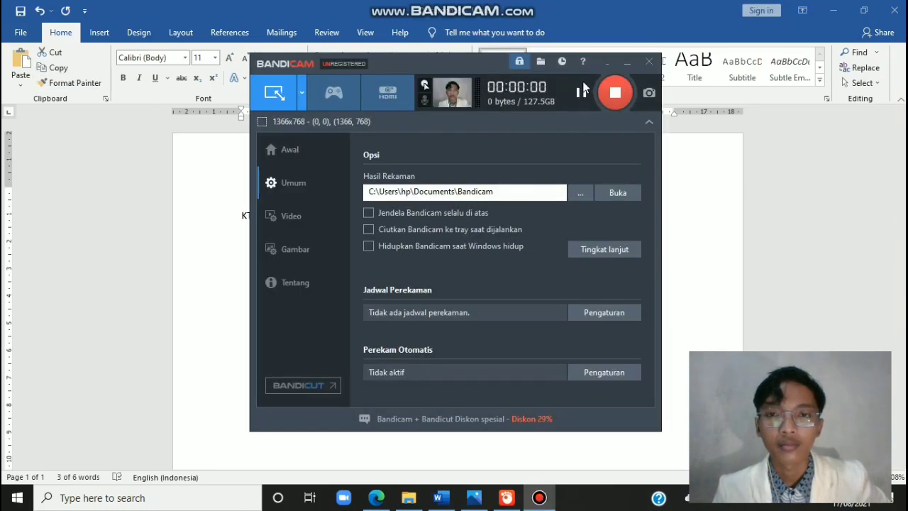
left_click(605, 62)
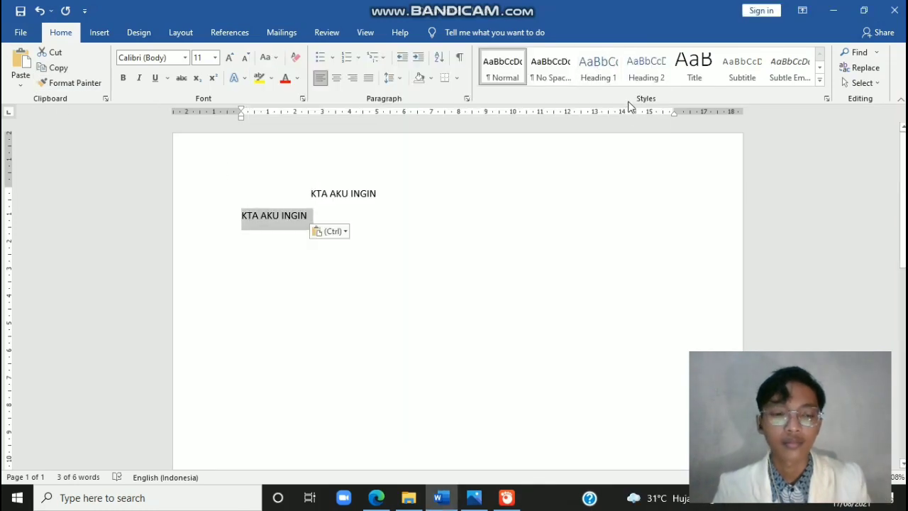
key("Tab")
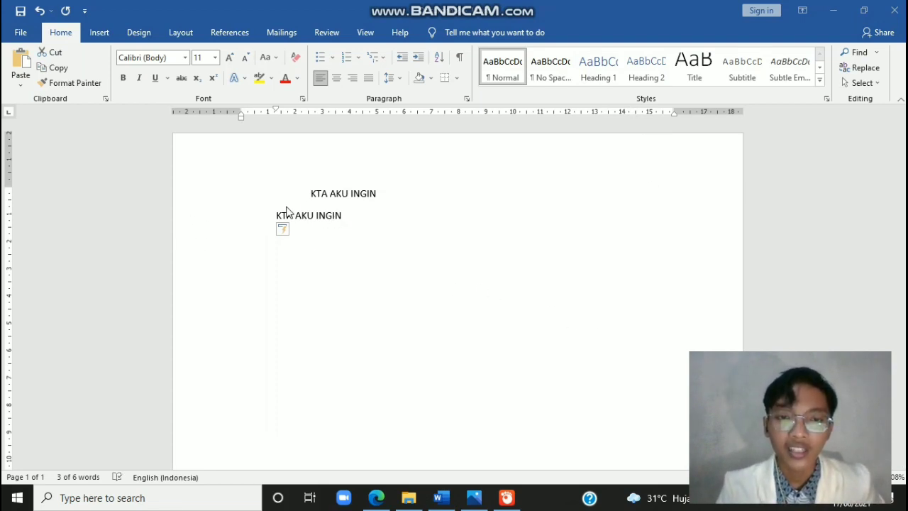
Cut the text of the second line and paste it back in the same place
triple_click(338, 223)
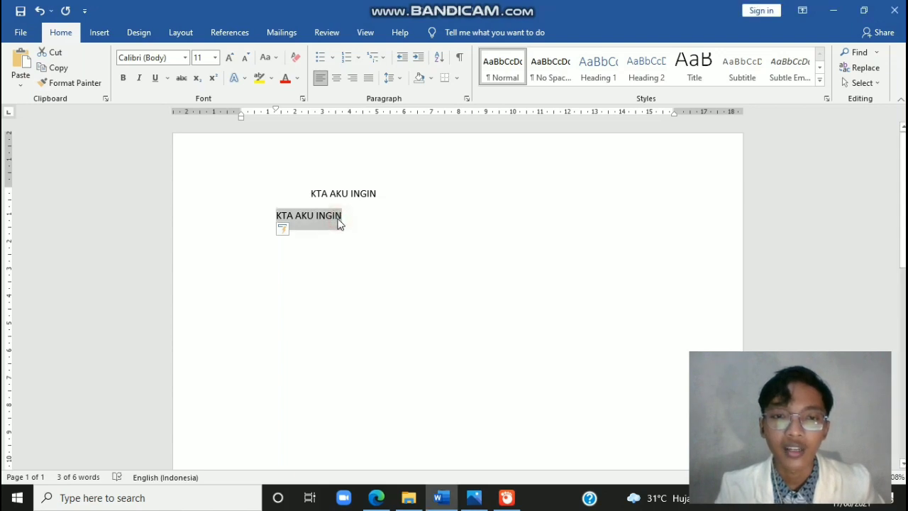
left_click(58, 53)
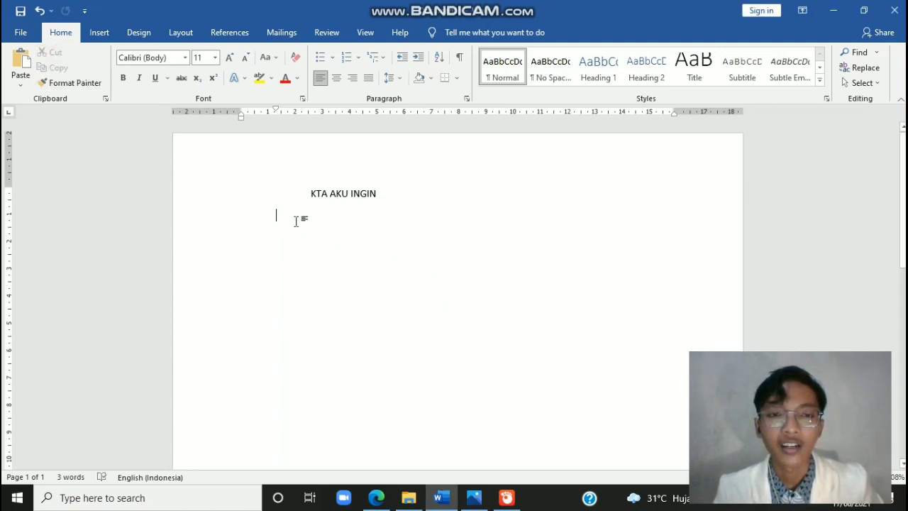
left_click(21, 64)
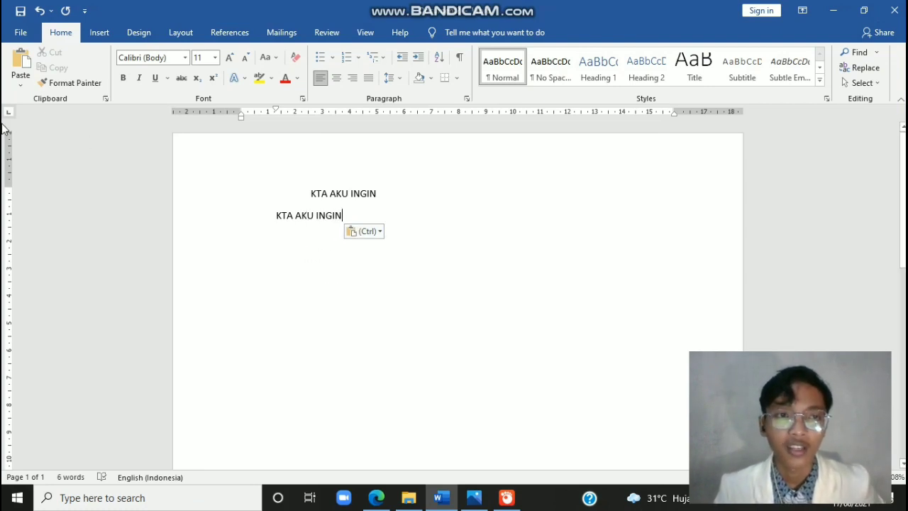
Try to apply Format Painter to the text of the second line
left_click(96, 82)
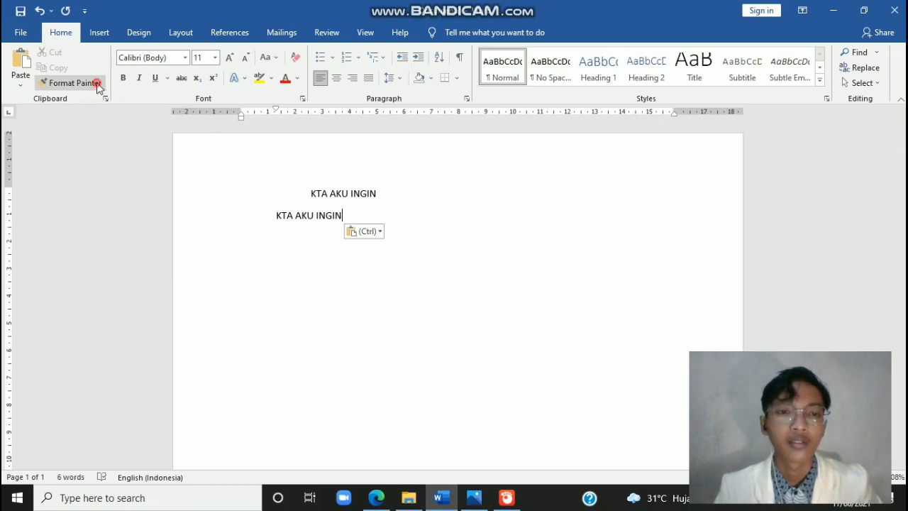
left_click_drag(342, 215, 326, 217)
left_click(342, 230)
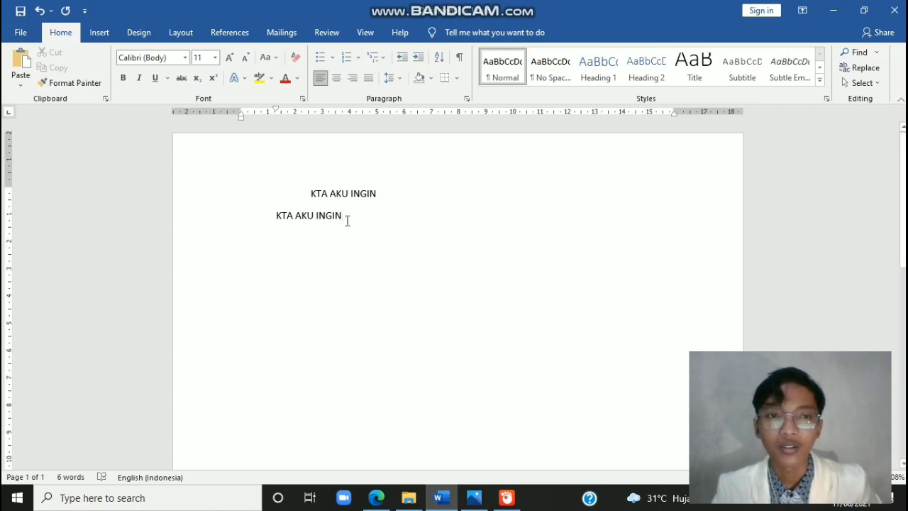
Change the font of the second line to Algerian
left_click_drag(348, 218, 268, 223)
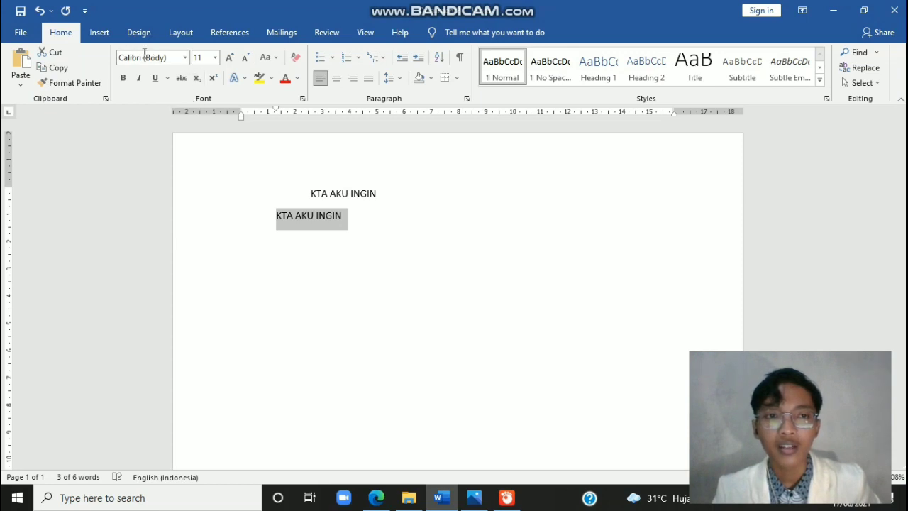
left_click(166, 61)
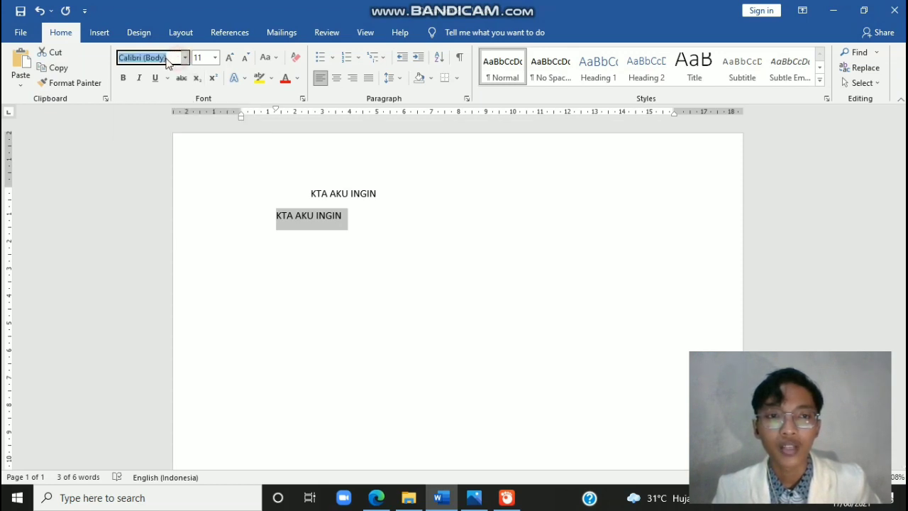
left_click(174, 60)
left_click_drag(172, 59, 124, 70)
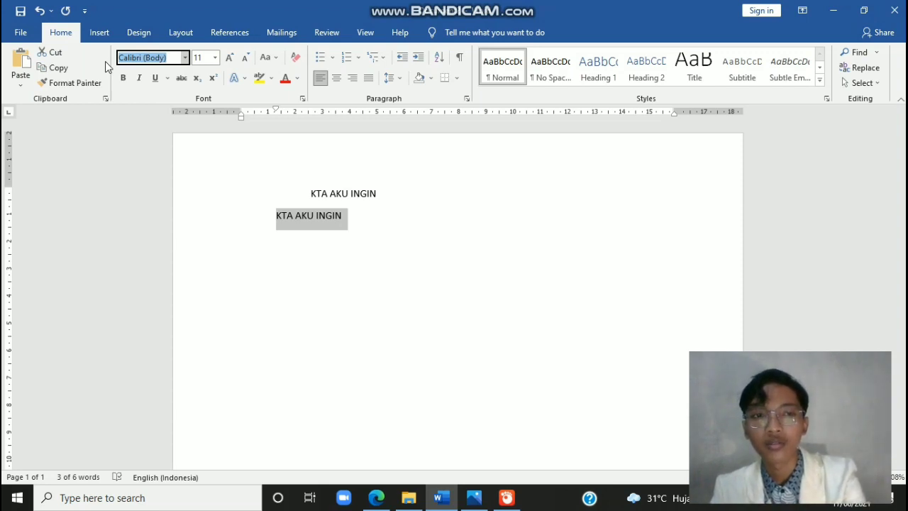
type("A")
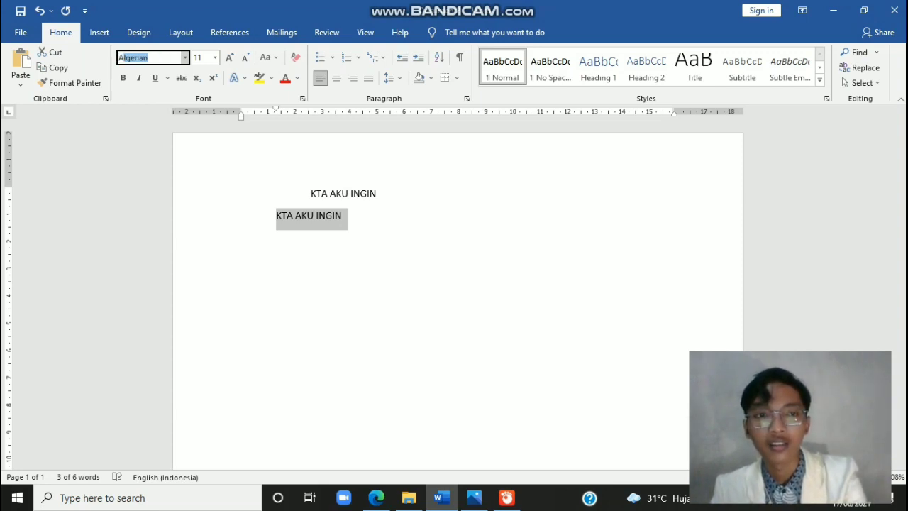
type("l")
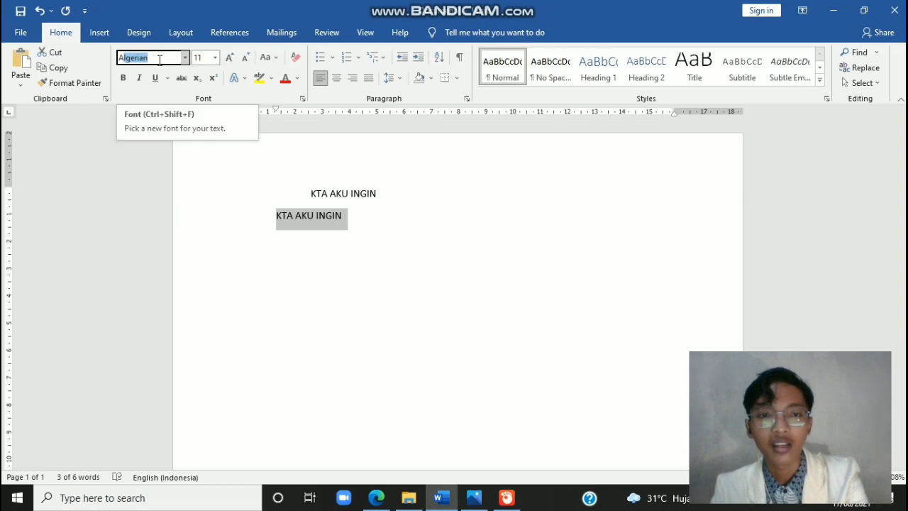
key("Return")
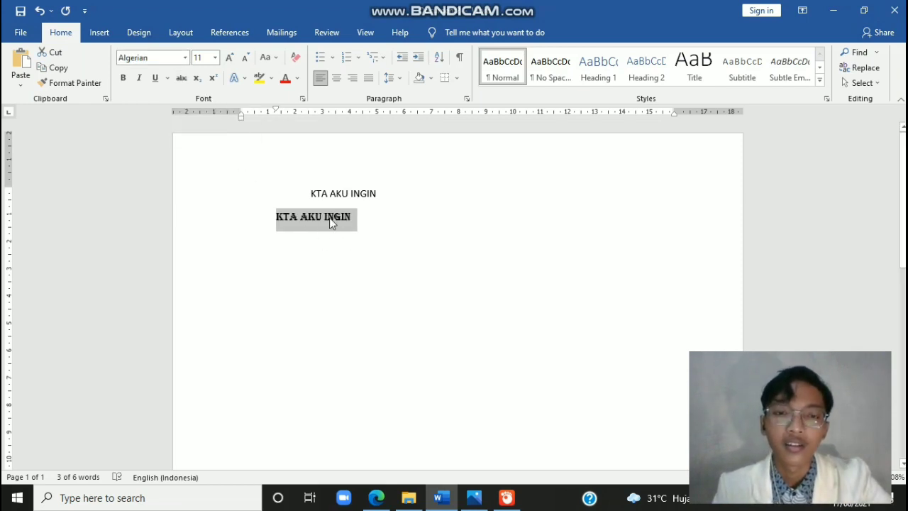
Set the font of the second line to Arial Black and deselect the text
left_click(185, 59)
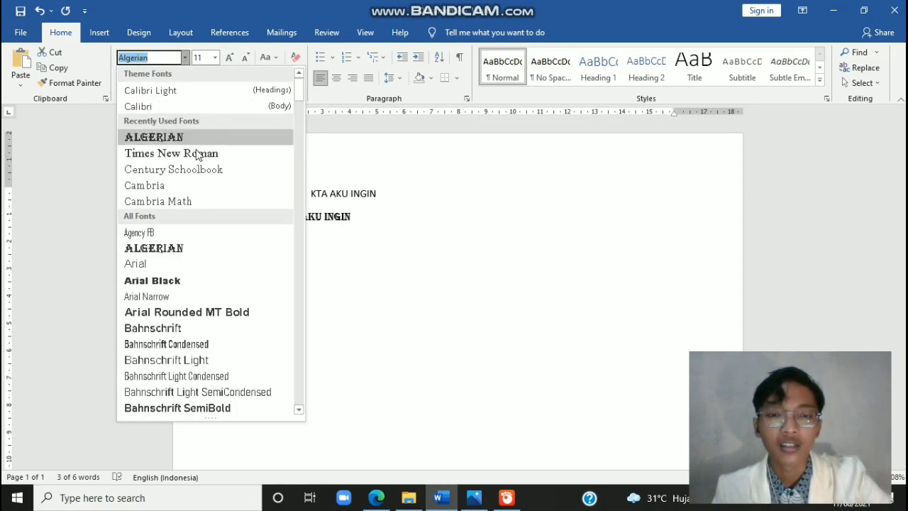
left_click(202, 285)
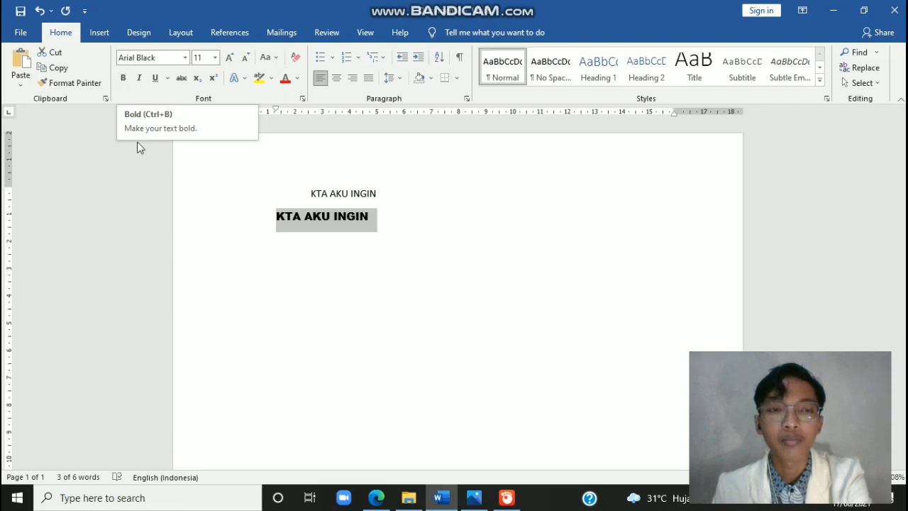
left_click(272, 257)
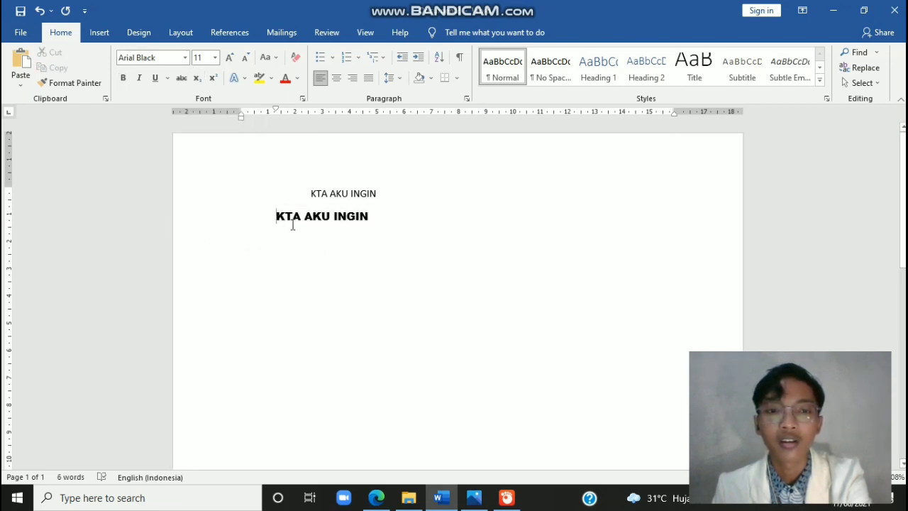
Format the first line "KTA AKU INGIN" as bold, italic, underlined and struck through
left_click_drag(386, 194, 304, 195)
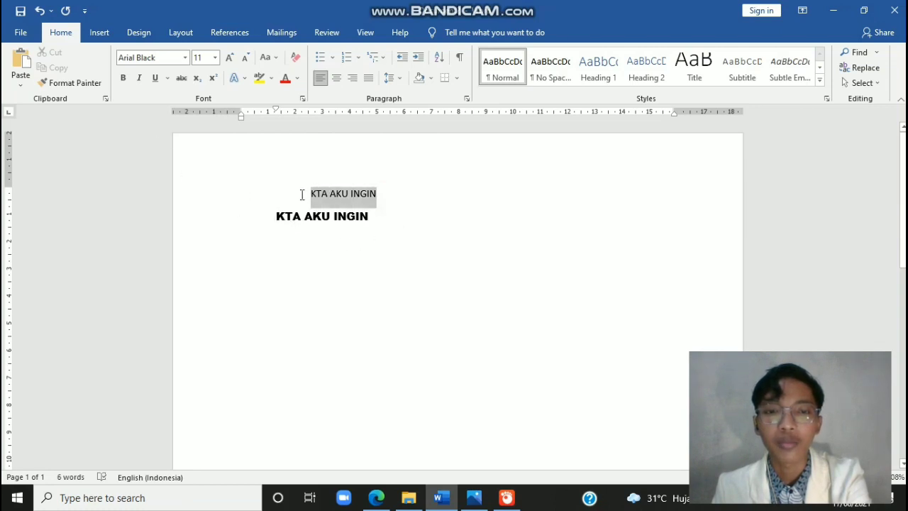
left_click(124, 80)
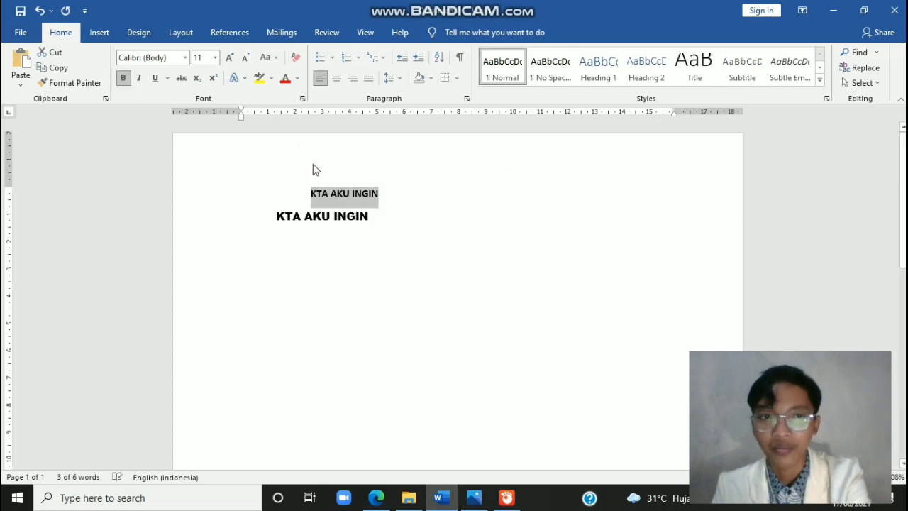
left_click(143, 82)
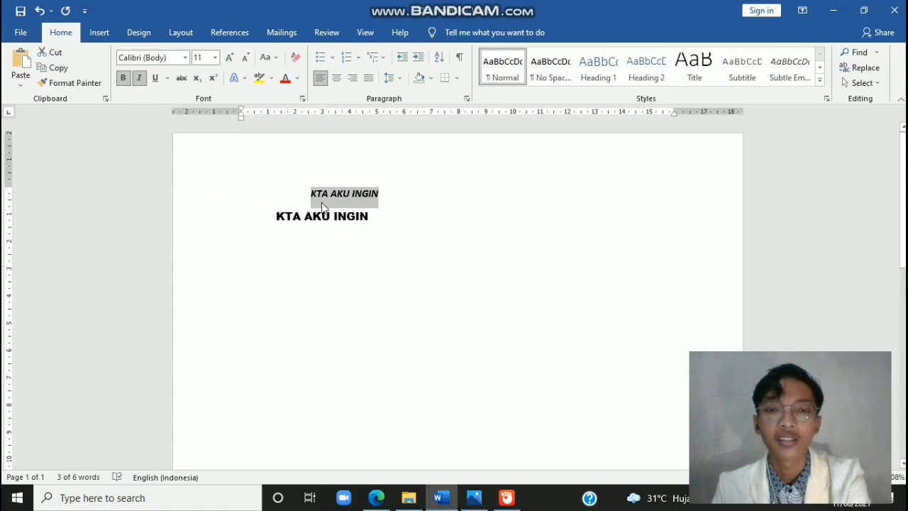
left_click(155, 83)
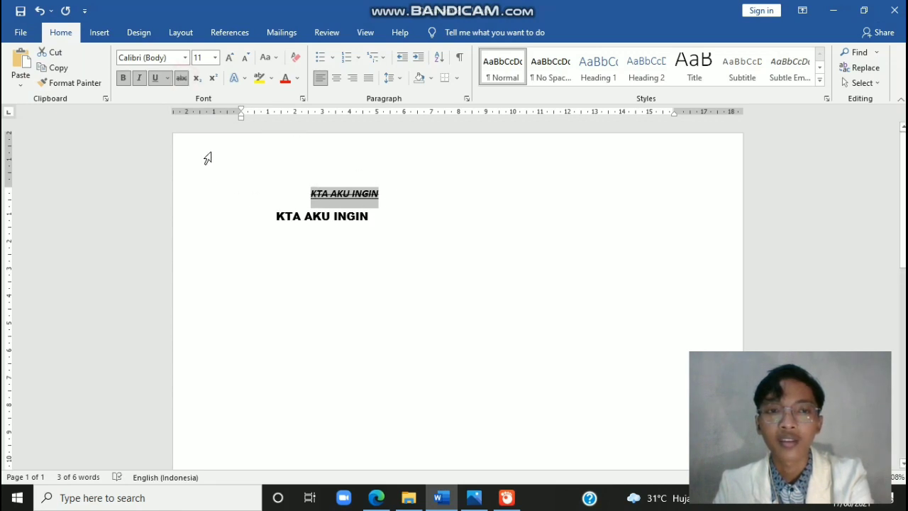
Add a "2" at the end of the first line and format it as subscript, ending with superscript
left_click(396, 190)
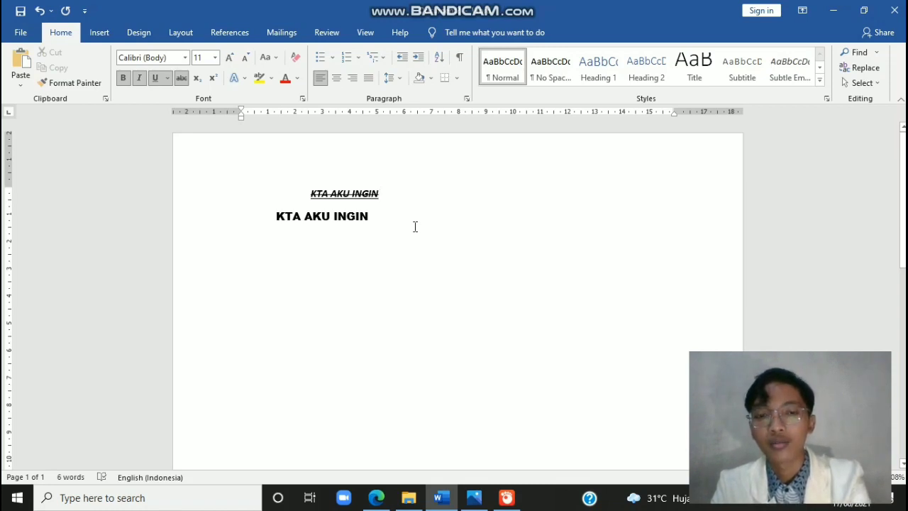
type("2")
left_click(385, 194)
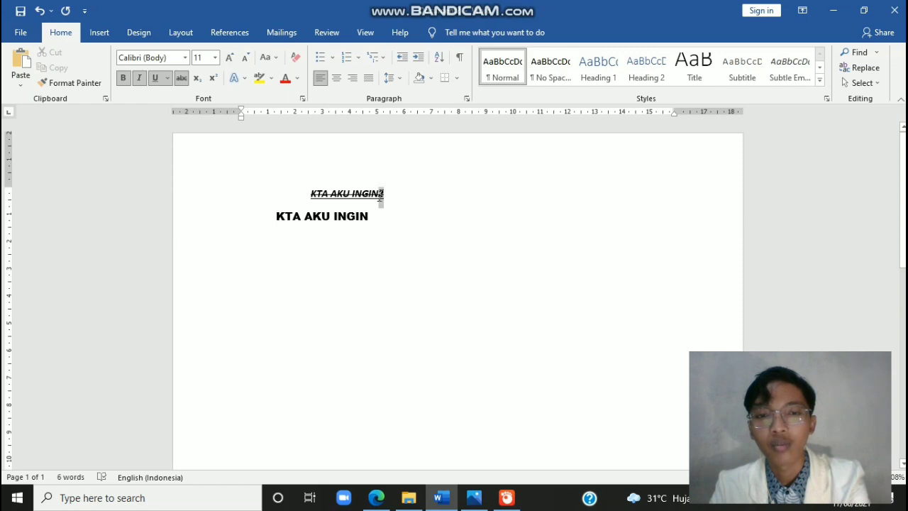
left_click_drag(384, 194, 379, 197)
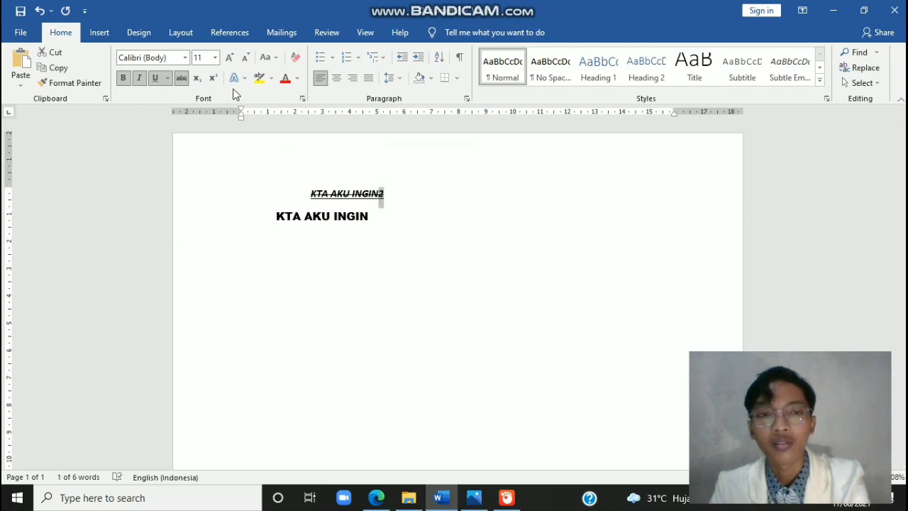
left_click(197, 78)
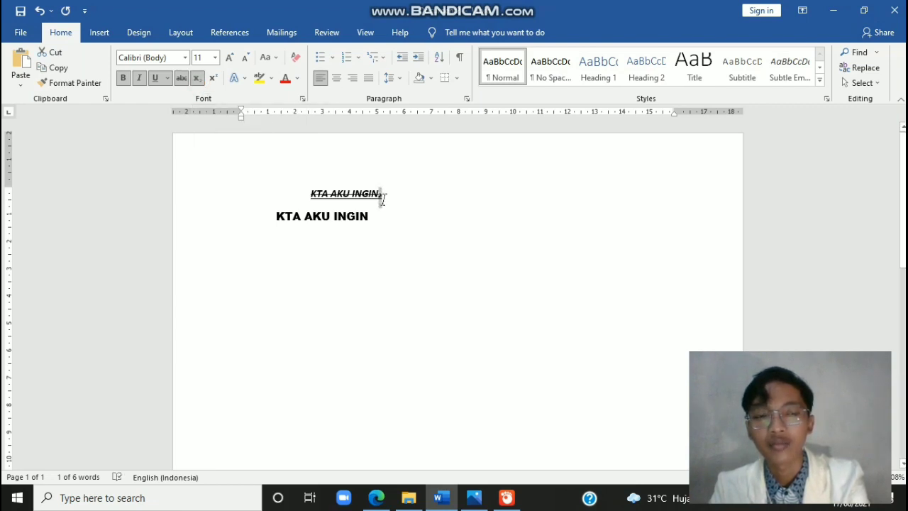
left_click(215, 78)
left_click(368, 219)
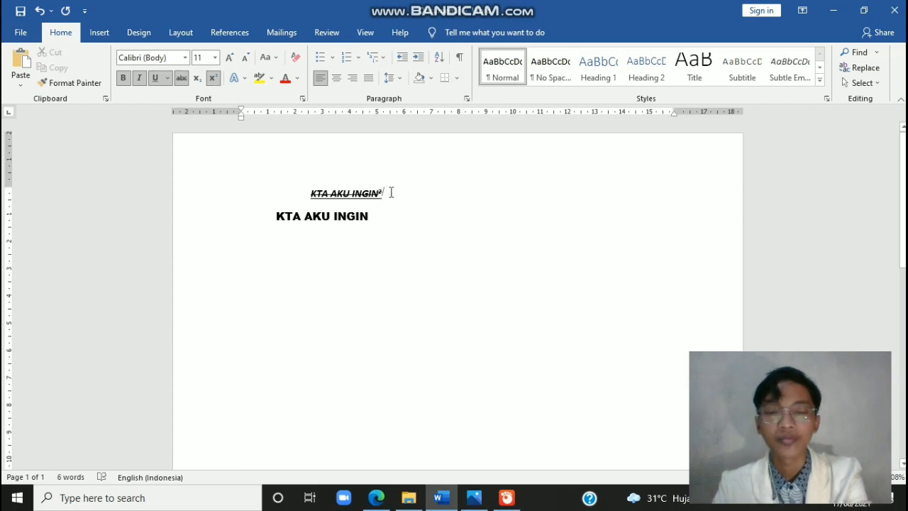
Remove the strikethrough from the whole first line and deselect the text
left_click_drag(390, 192, 219, 186)
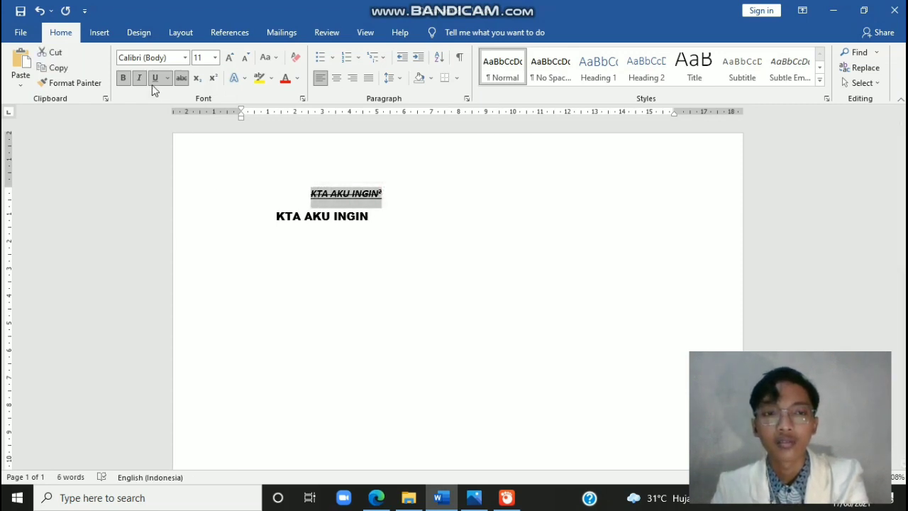
left_click(184, 78)
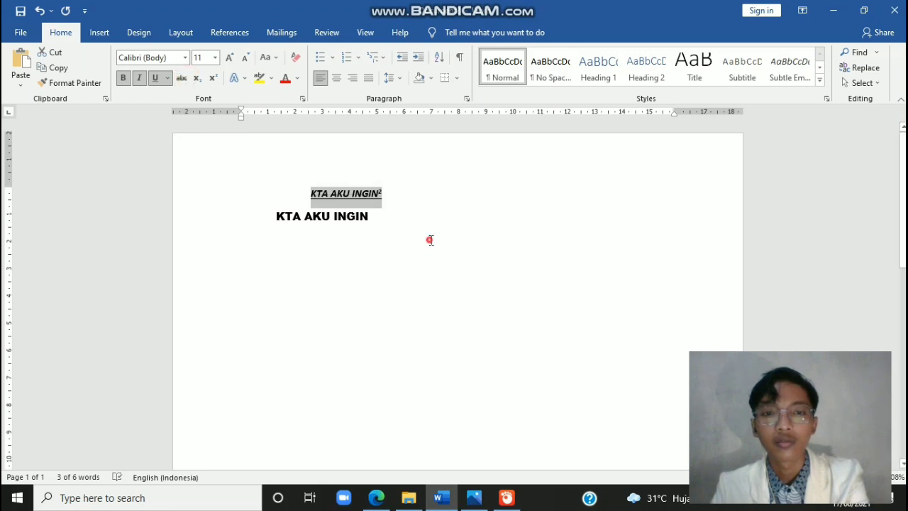
left_click(429, 239)
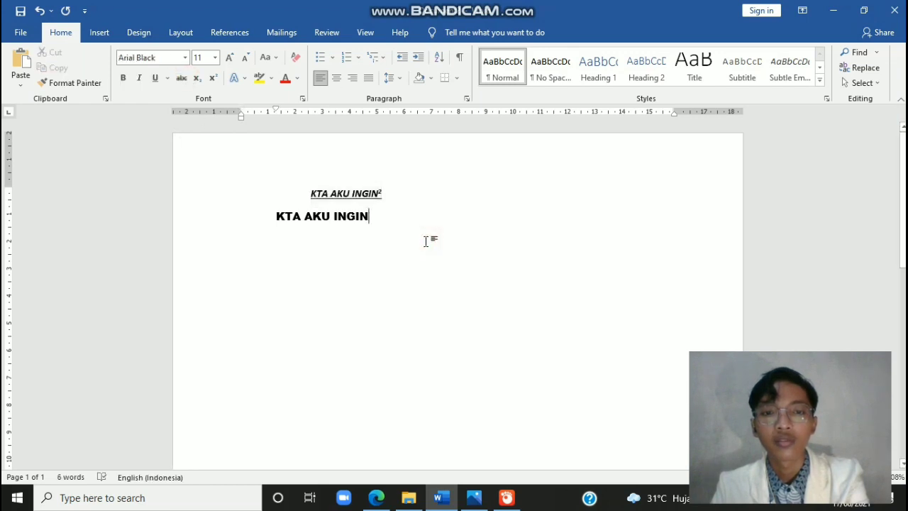
Set the font size of the second line "KTA AKU INGIN" to 30
left_click(204, 58)
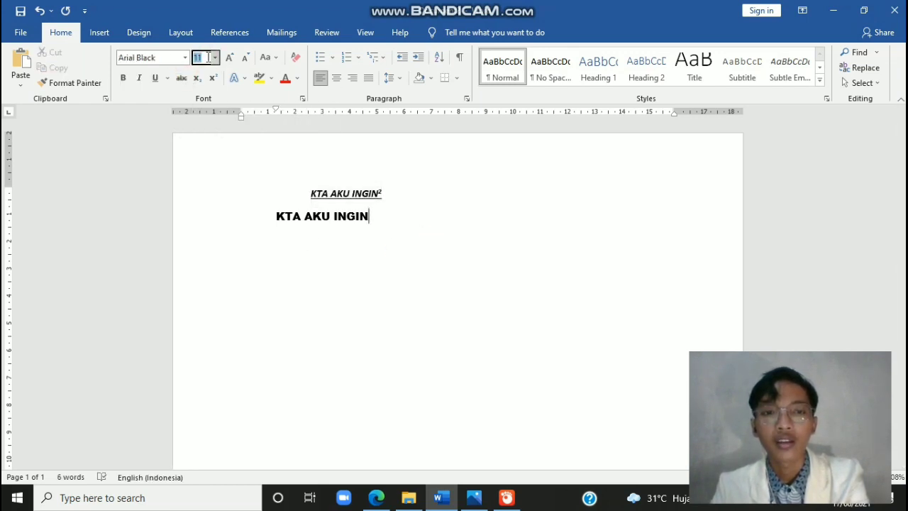
left_click_drag(405, 223, 248, 229)
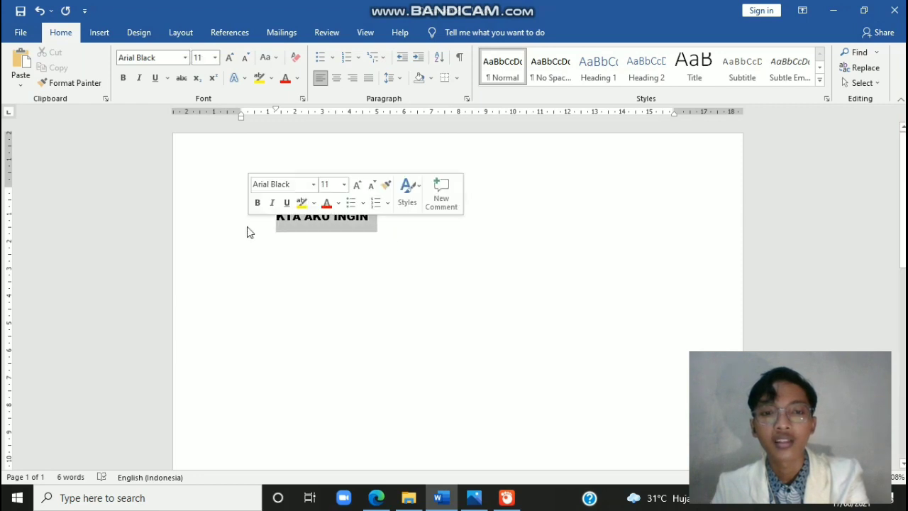
left_click(210, 57)
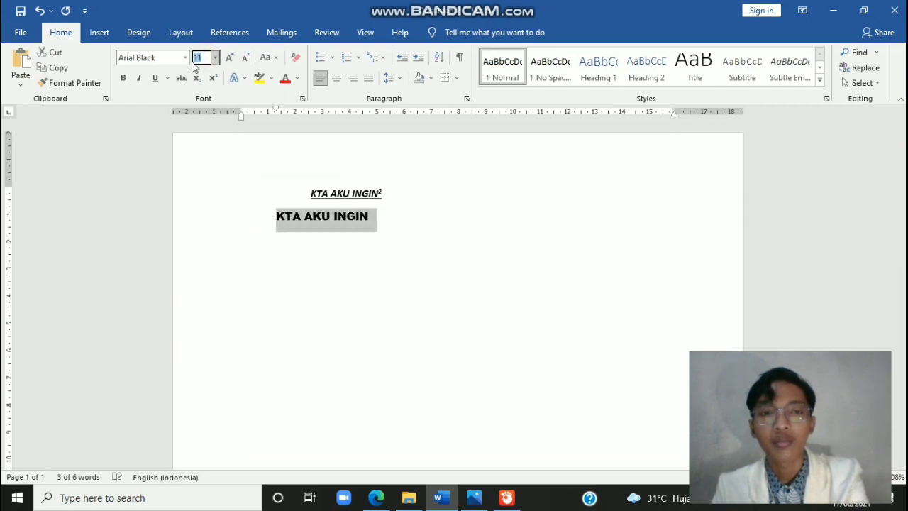
type("30")
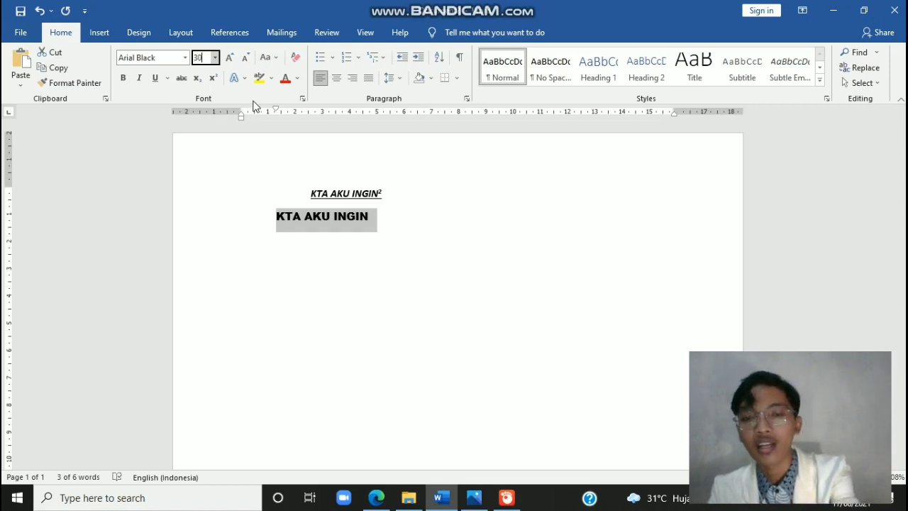
key("Return")
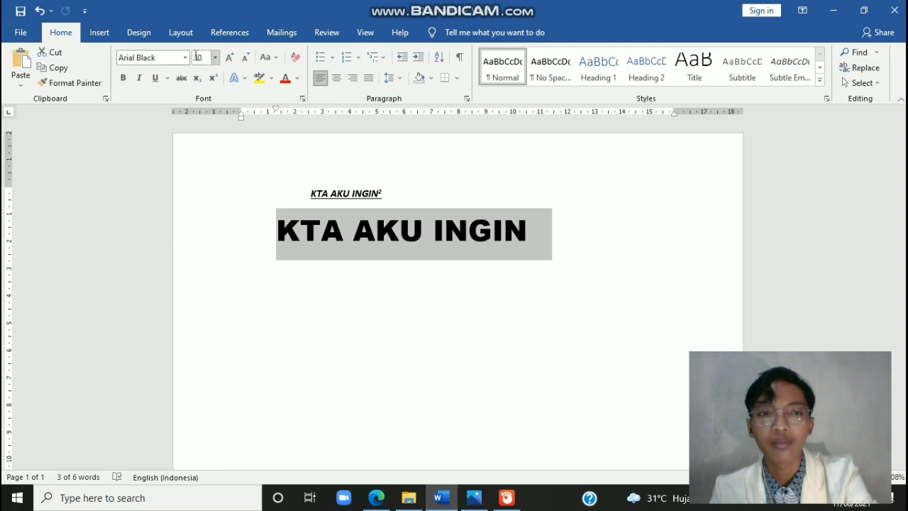
Increase the second line's font size two steps to 48, then decrease it two steps to 28
left_click(229, 58)
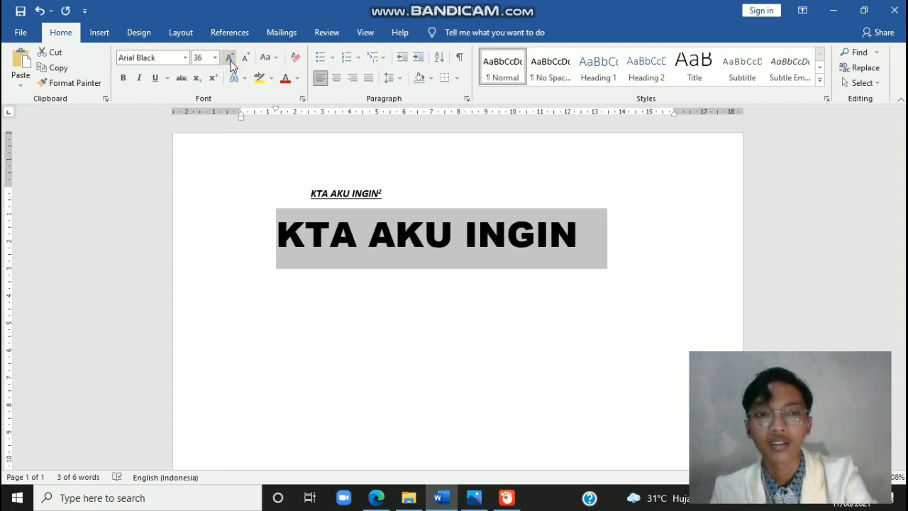
left_click(229, 58)
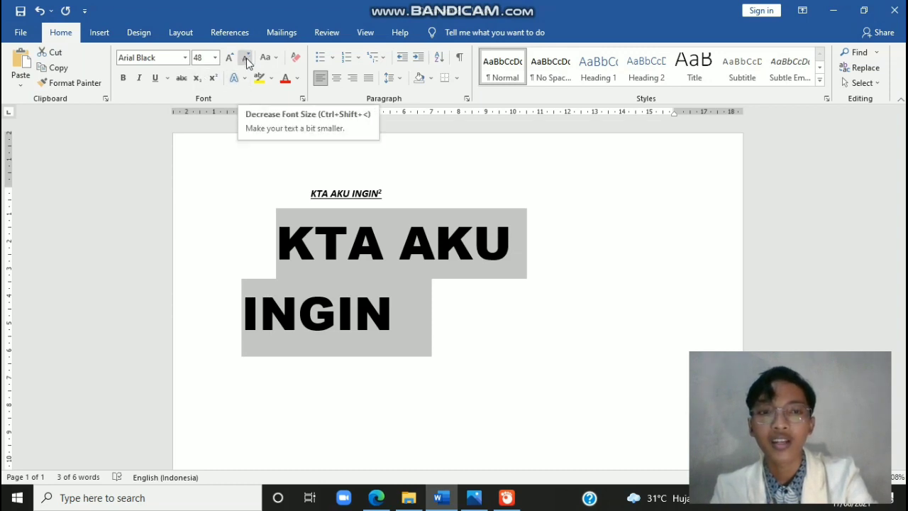
left_click(246, 58)
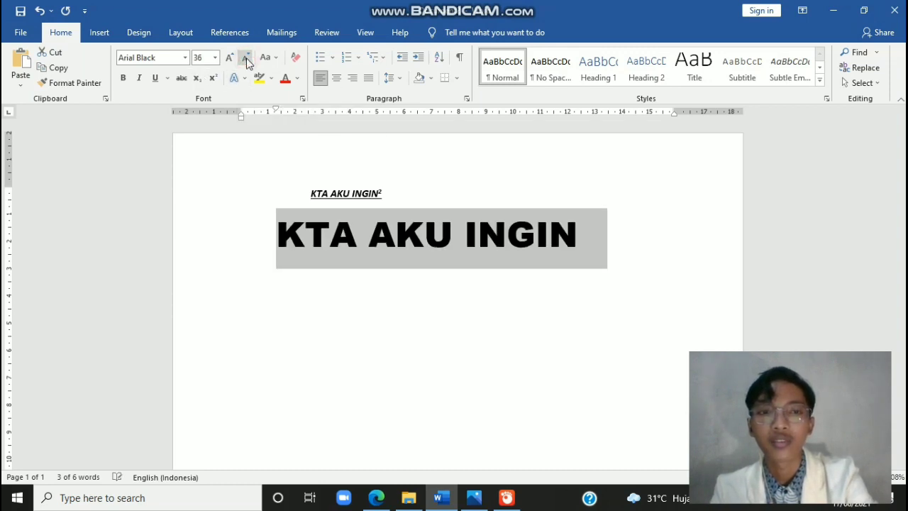
left_click(245, 59)
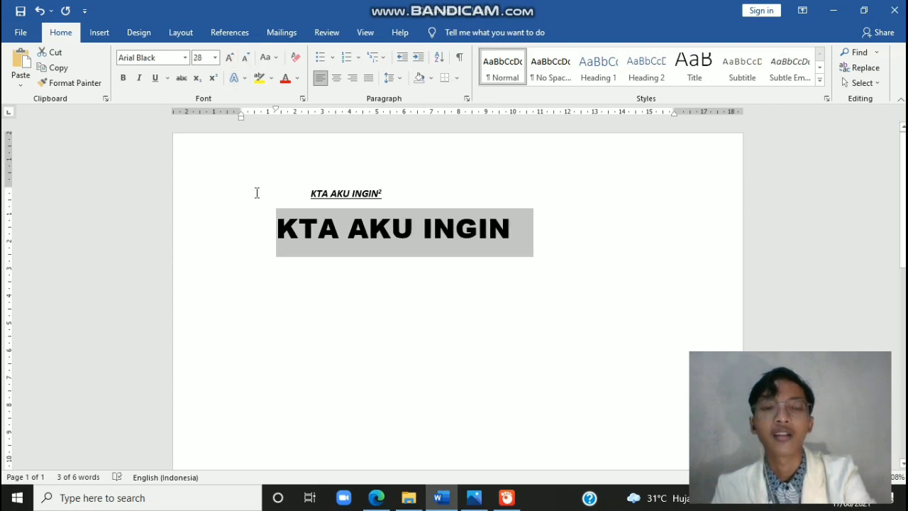
Apply the white-filled text effect with orange outline and shadow to the second line and reselect the line
left_click(245, 80)
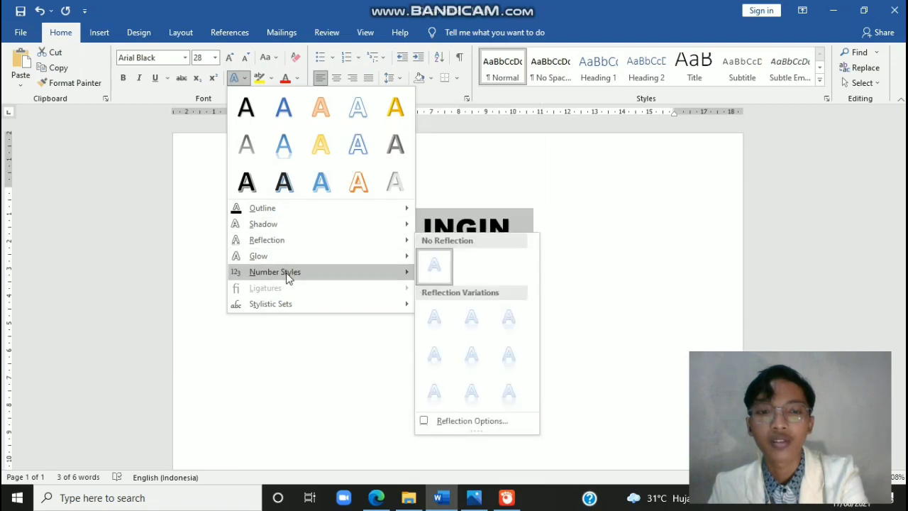
mouse_move(286, 276)
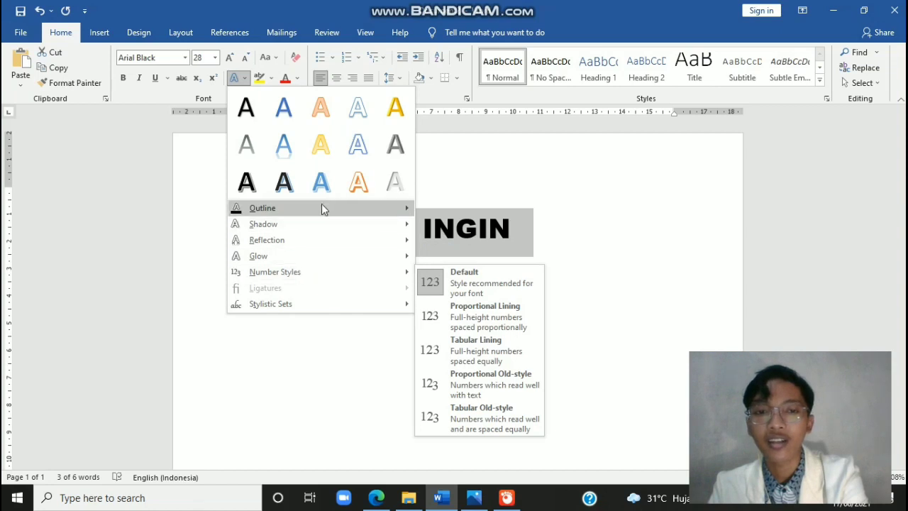
left_click(362, 186)
left_click(392, 254)
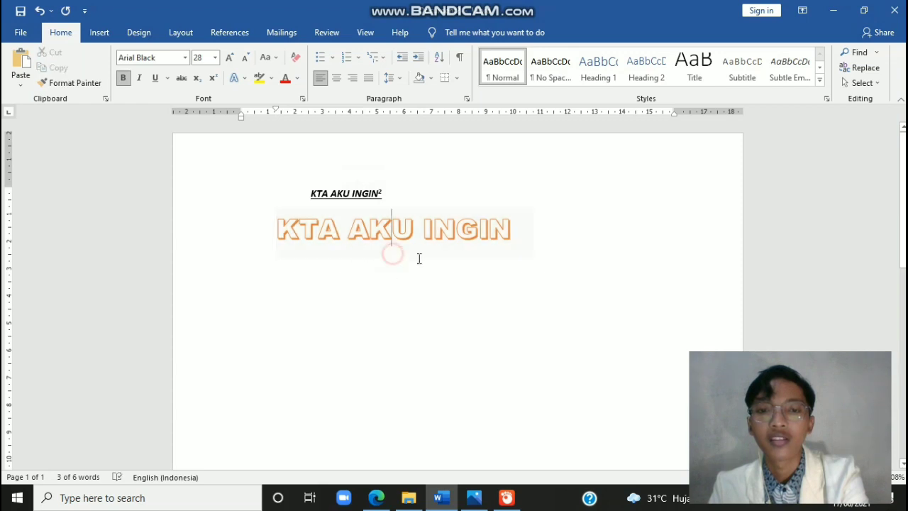
left_click(530, 231)
left_click_drag(436, 228, 279, 217)
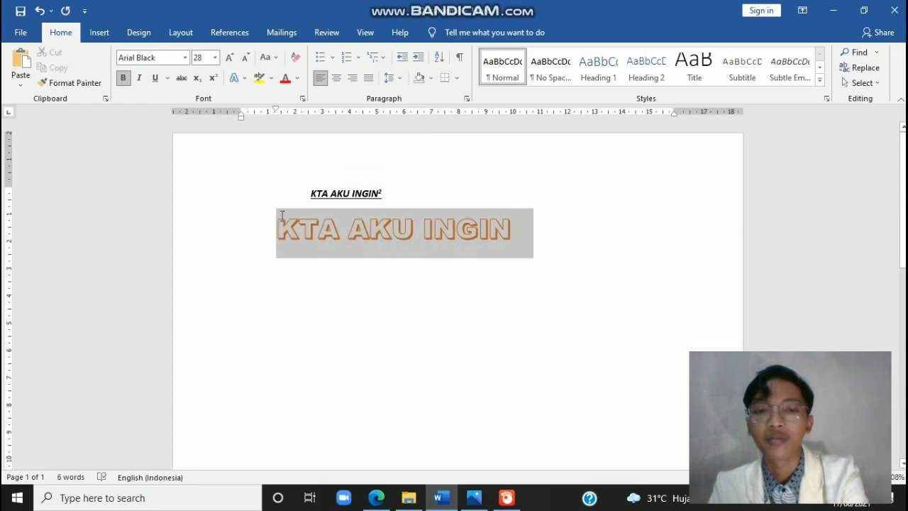
left_click(309, 240)
left_click_drag(523, 235, 278, 225)
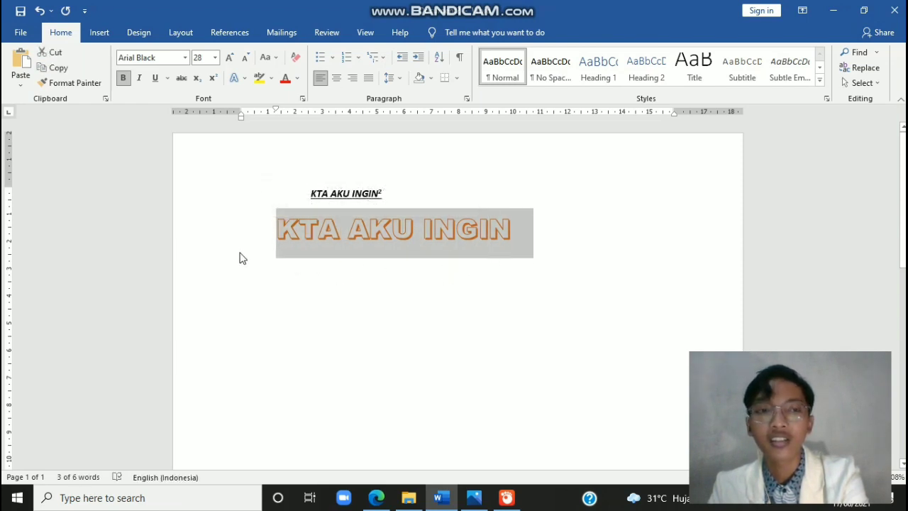
Undo the orange outline text effect on the second line, redo it, and undo it again
left_click(41, 13)
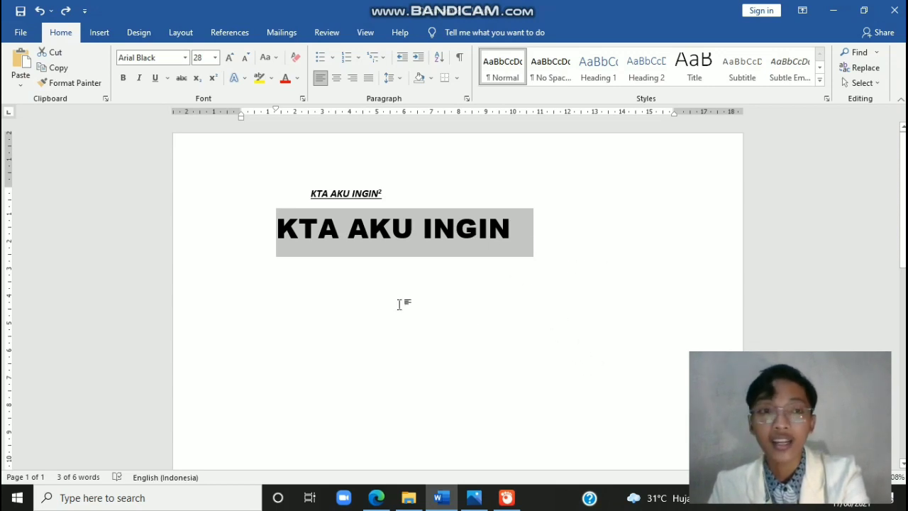
left_click(66, 11)
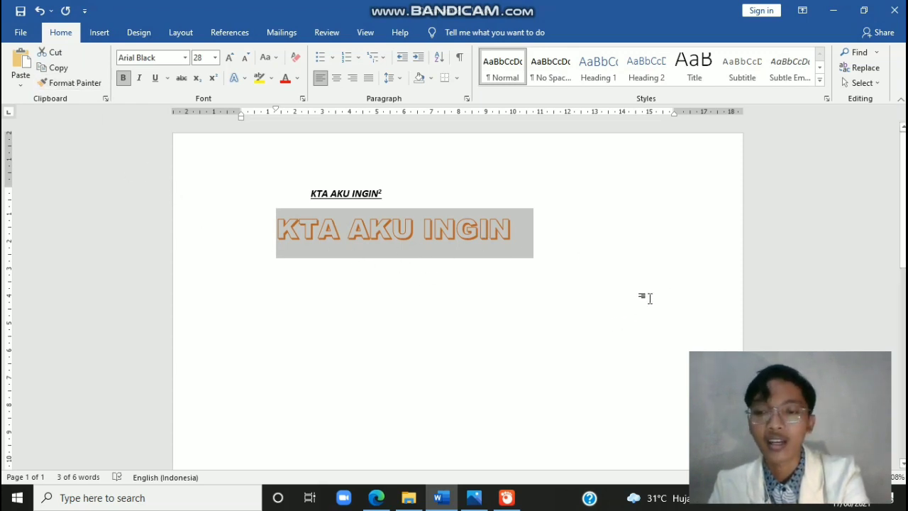
left_click(38, 11)
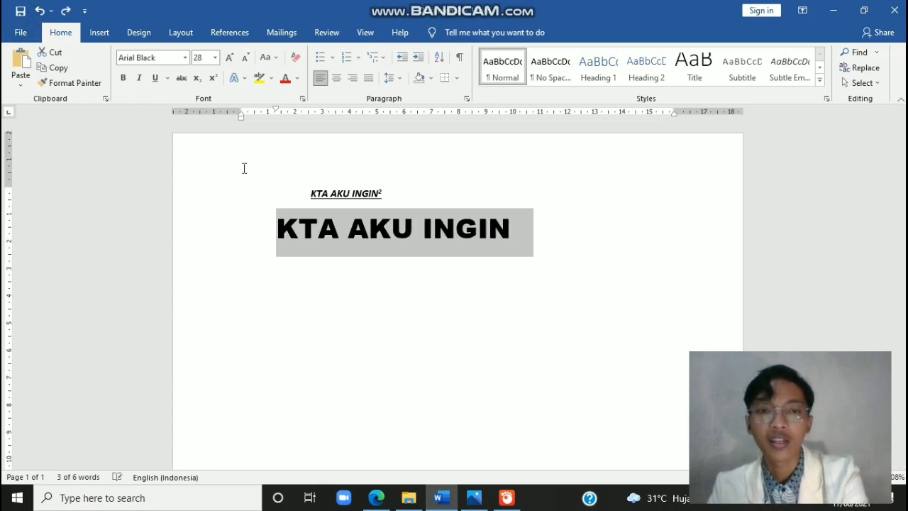
Highlight the whole second line in yellow
left_click(332, 246)
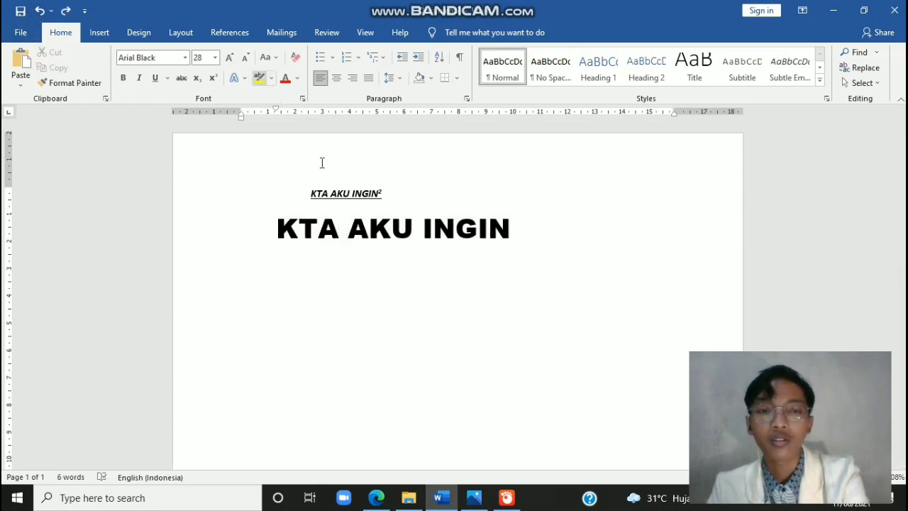
left_click_drag(528, 235, 277, 241)
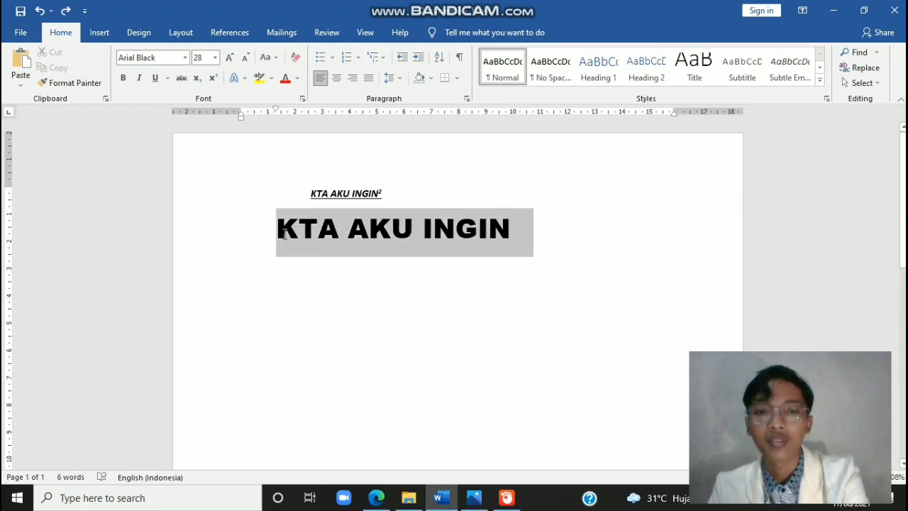
left_click(260, 77)
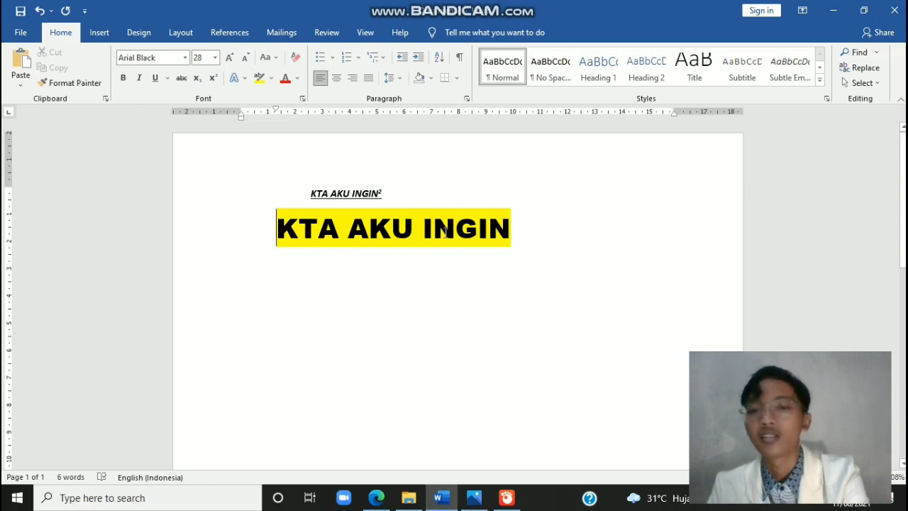
Change the font colour of the highlighted second line to standard red and deselect the text
left_click(298, 79)
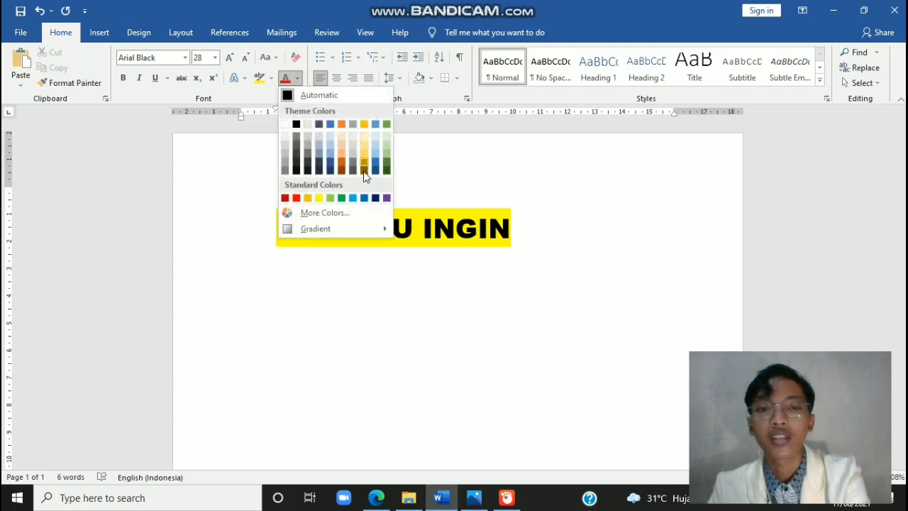
left_click(296, 198)
left_click_drag(515, 227, 276, 228)
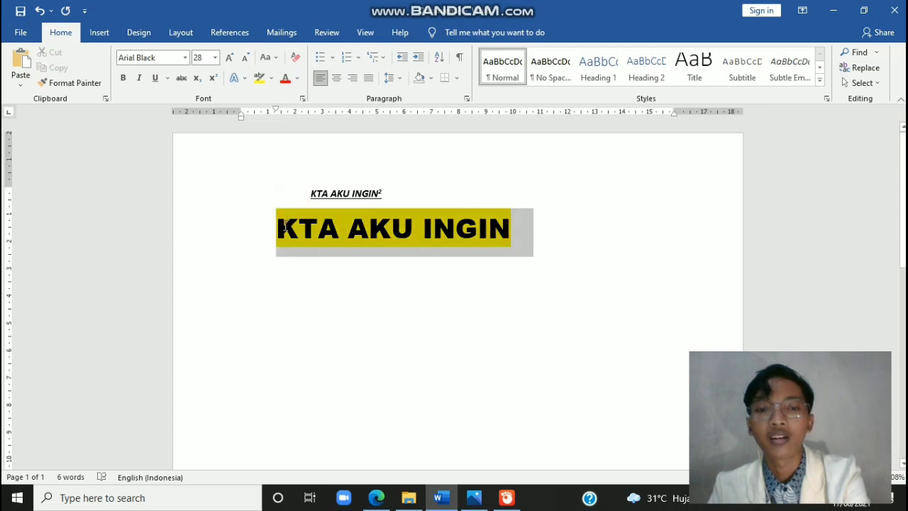
left_click(285, 78)
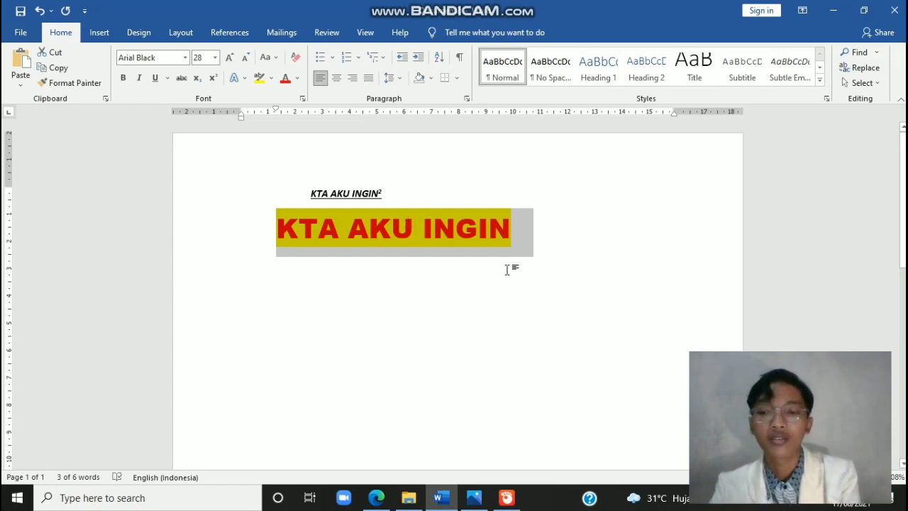
left_click(540, 228)
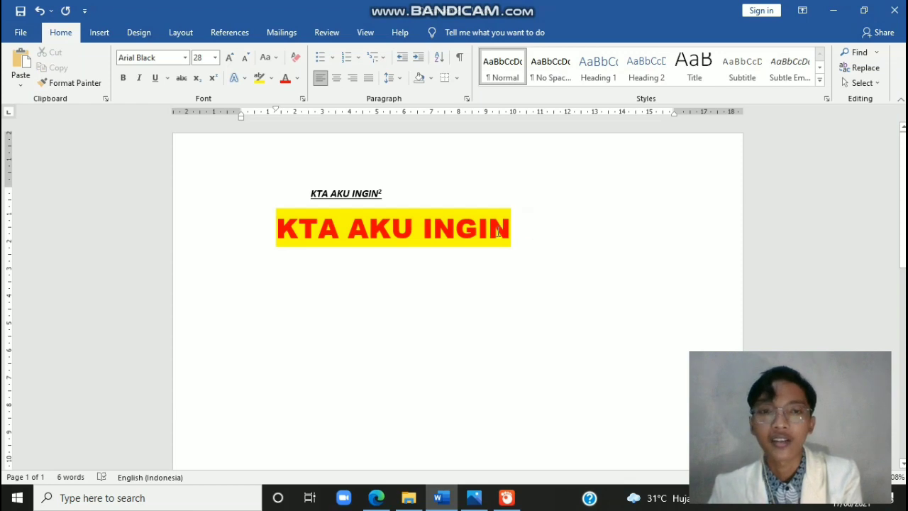
Select both lines of text and change their case to Sentence case
left_click(548, 236)
left_click_drag(548, 236, 292, 200)
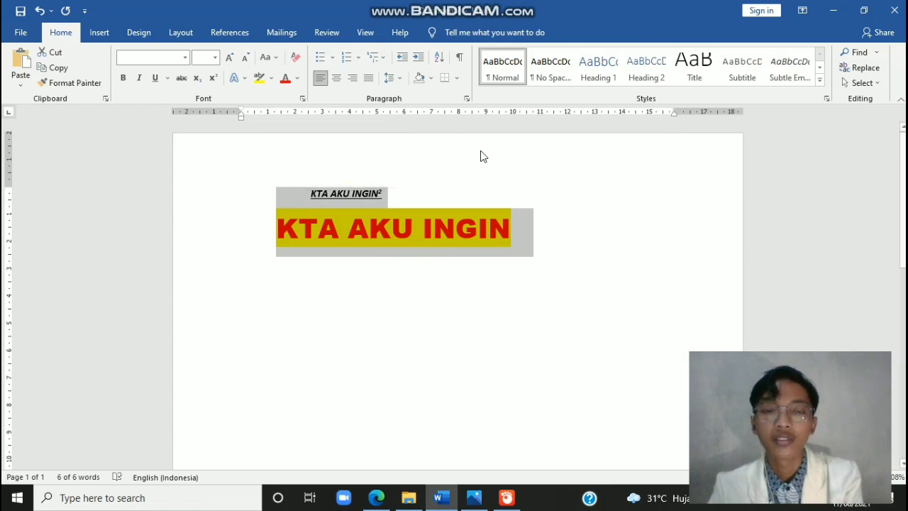
left_click(275, 63)
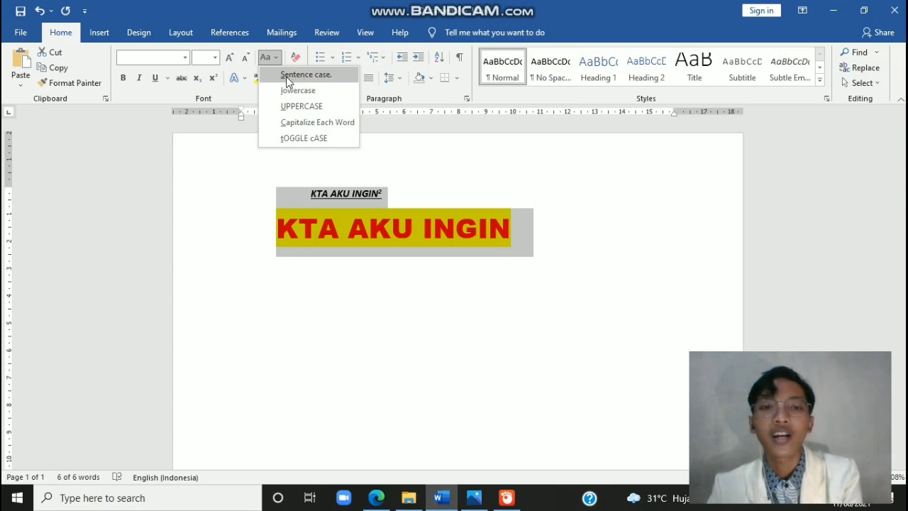
left_click(313, 78)
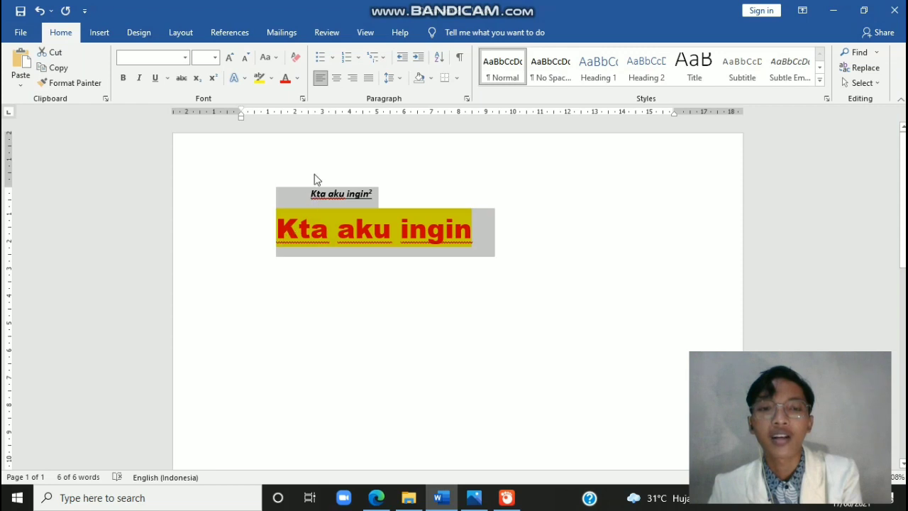
Change the case of both selected lines to lowercase, then to UPPERCASE
left_click(267, 57)
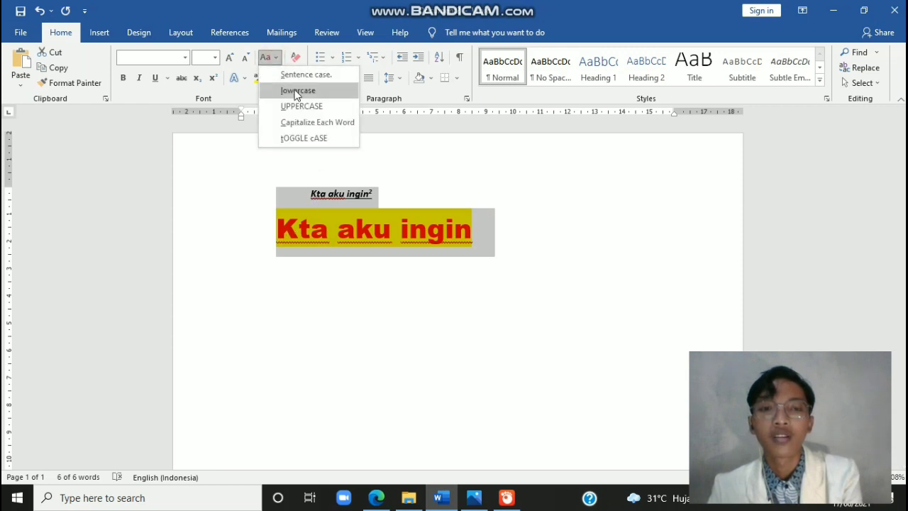
left_click(338, 95)
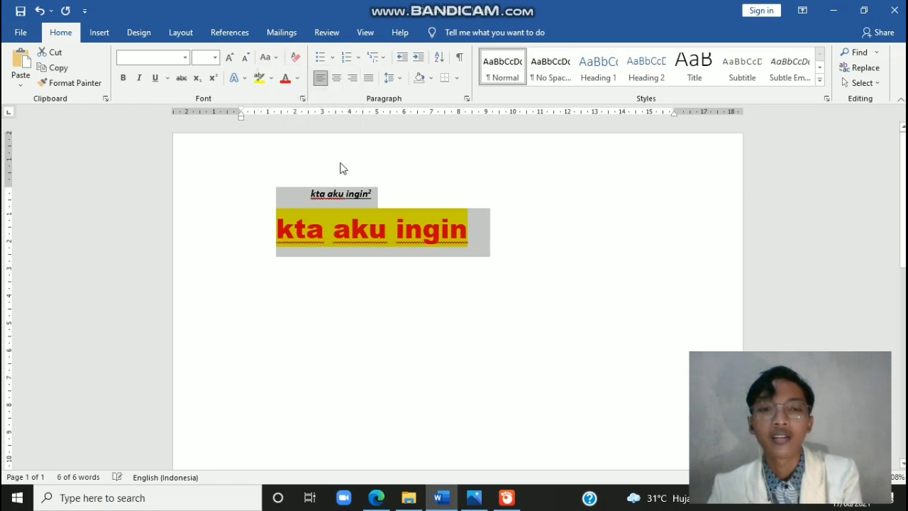
left_click(276, 56)
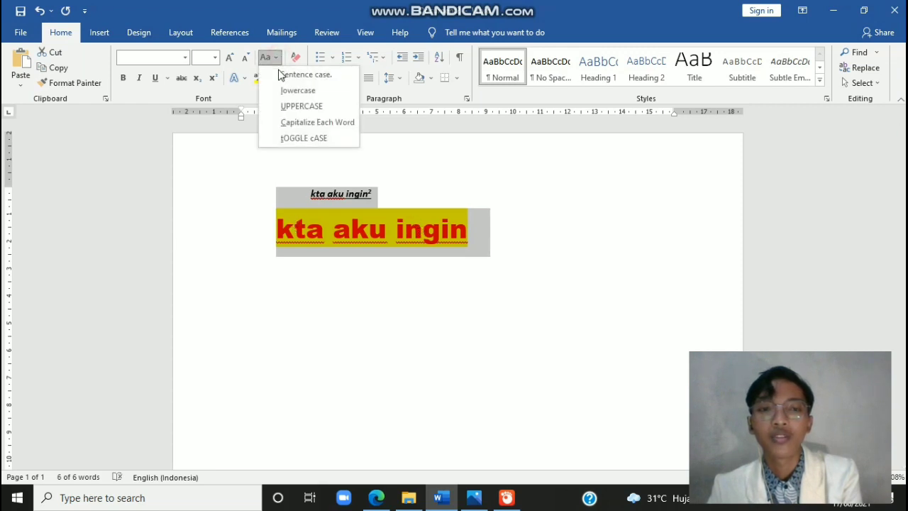
left_click(309, 107)
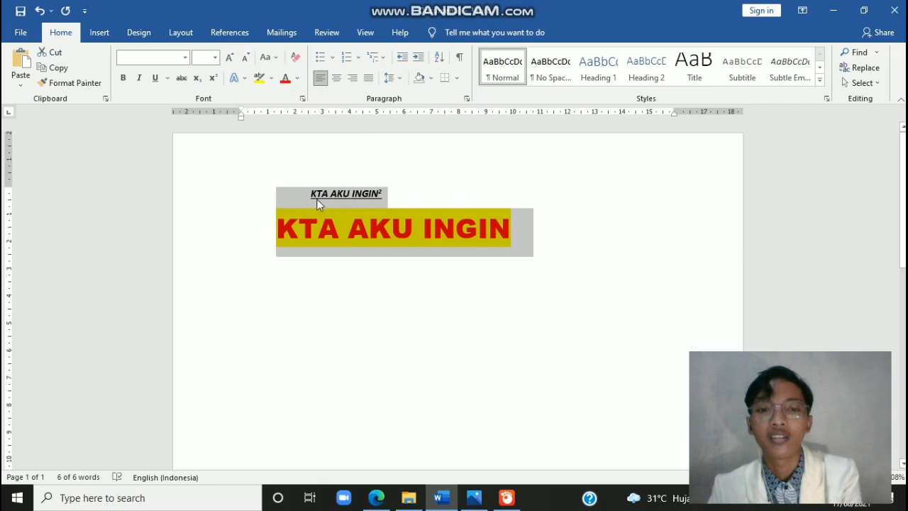
Change the case of both selected lines to Capitalize Each Word, then to tOGGLE cASE
left_click(277, 57)
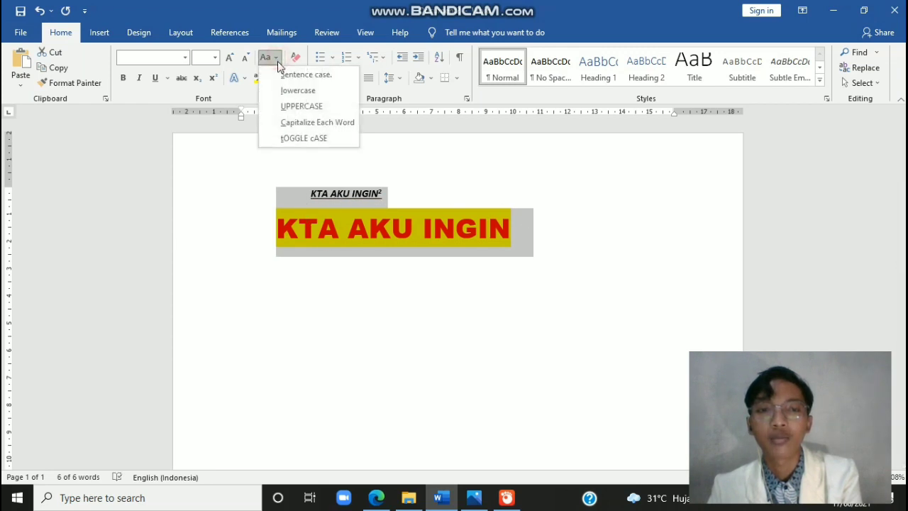
left_click(332, 123)
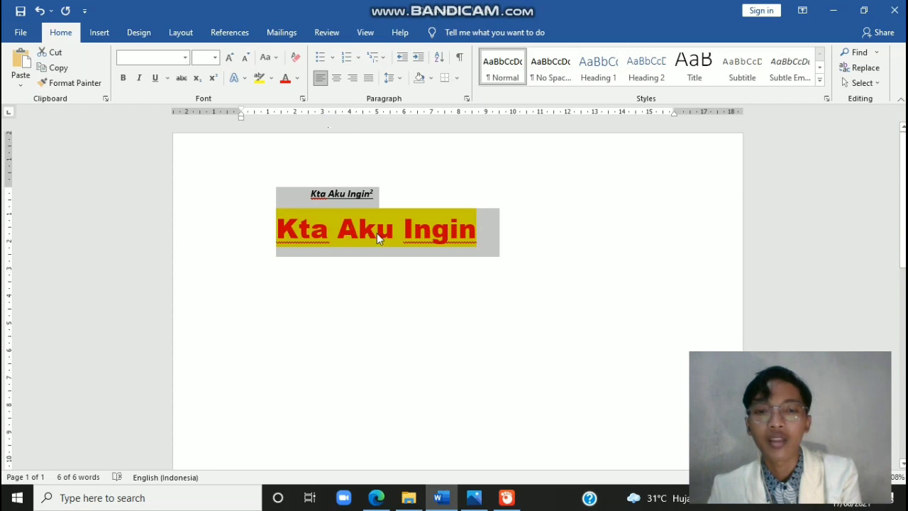
left_click(276, 58)
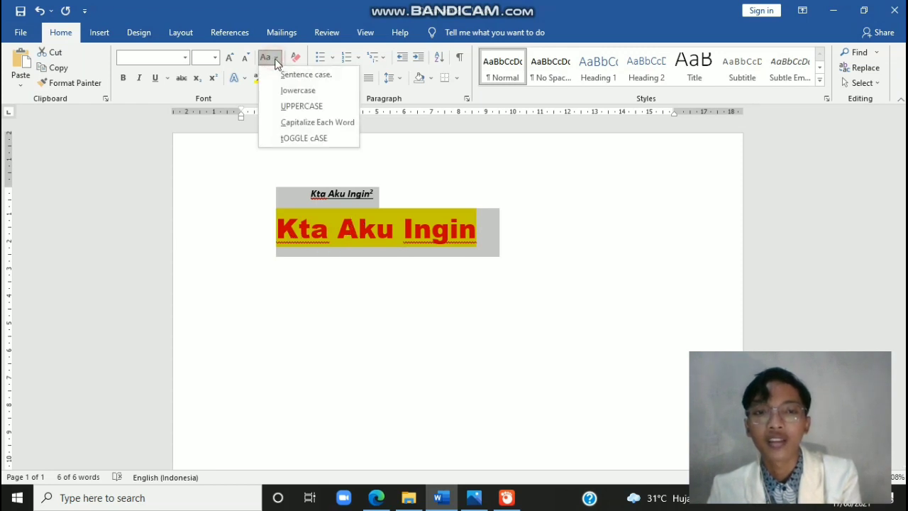
left_click(323, 137)
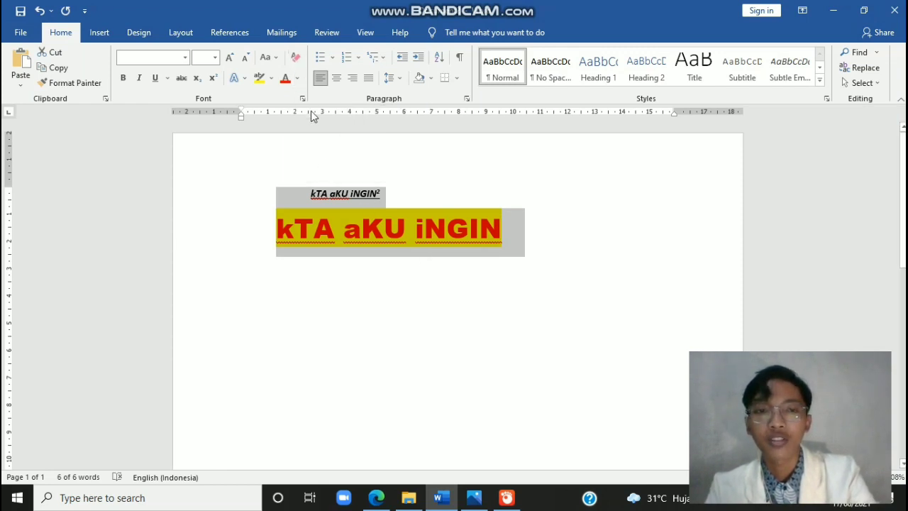
Clear the text formatting from both selected lines and deselect them
left_click(296, 56)
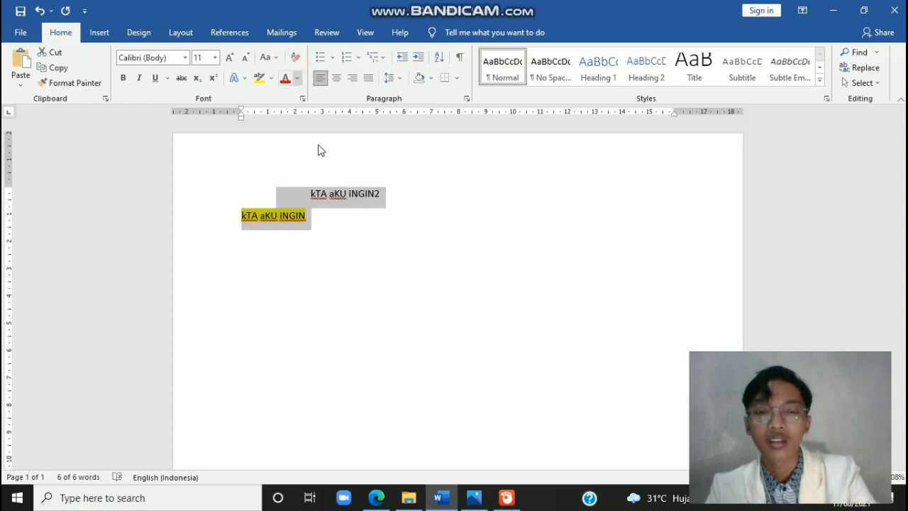
left_click(347, 226)
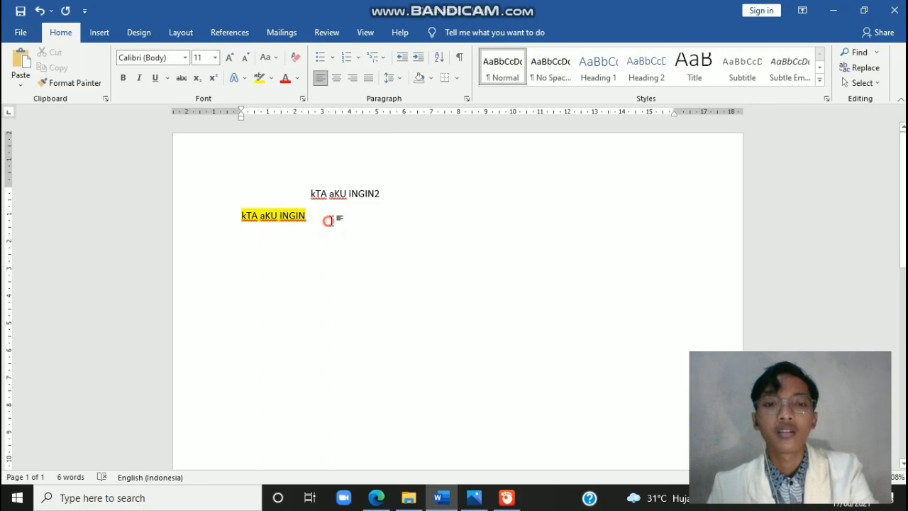
Select both lines and format them as a bulleted list, then a numbered list, then the 1) a) i) multilevel list
left_click_drag(327, 217, 306, 196)
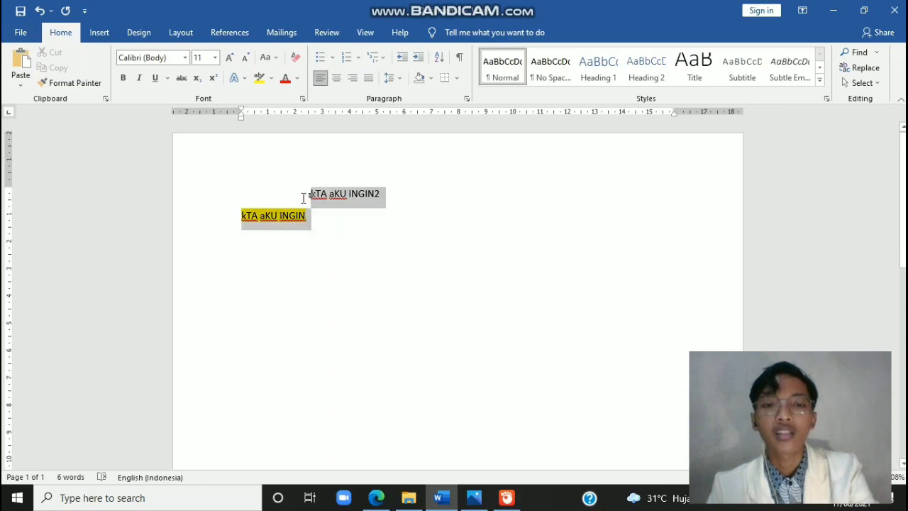
left_click(320, 59)
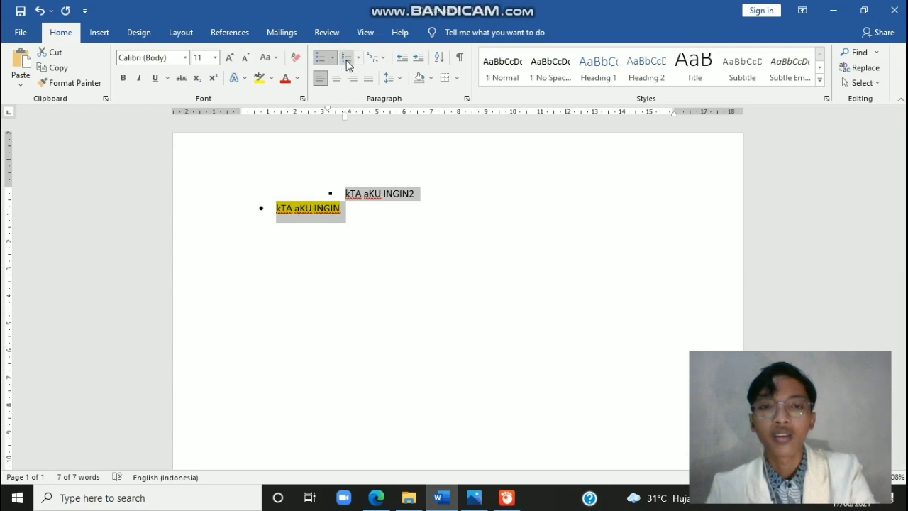
left_click(347, 58)
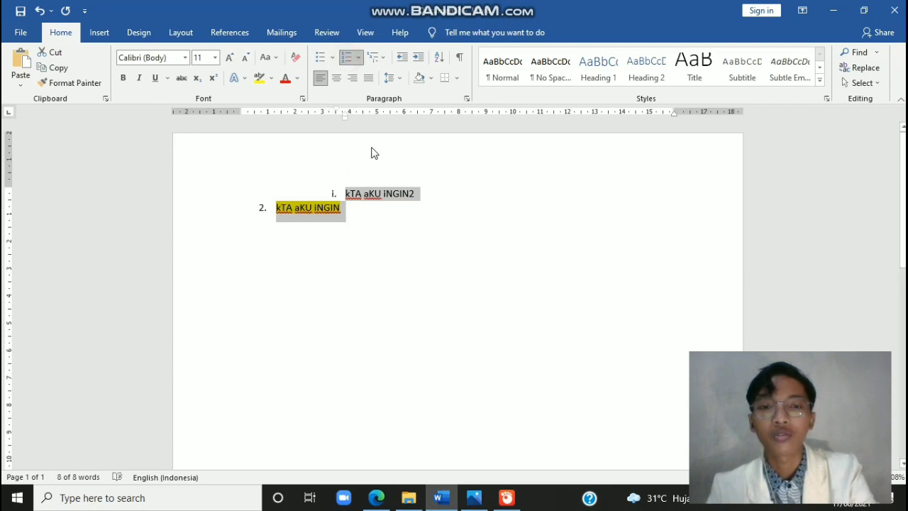
left_click(376, 57)
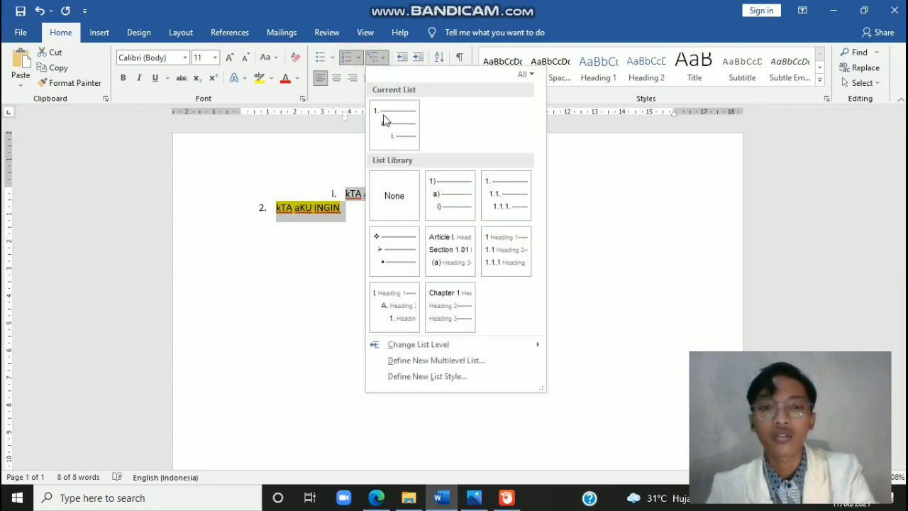
left_click(451, 206)
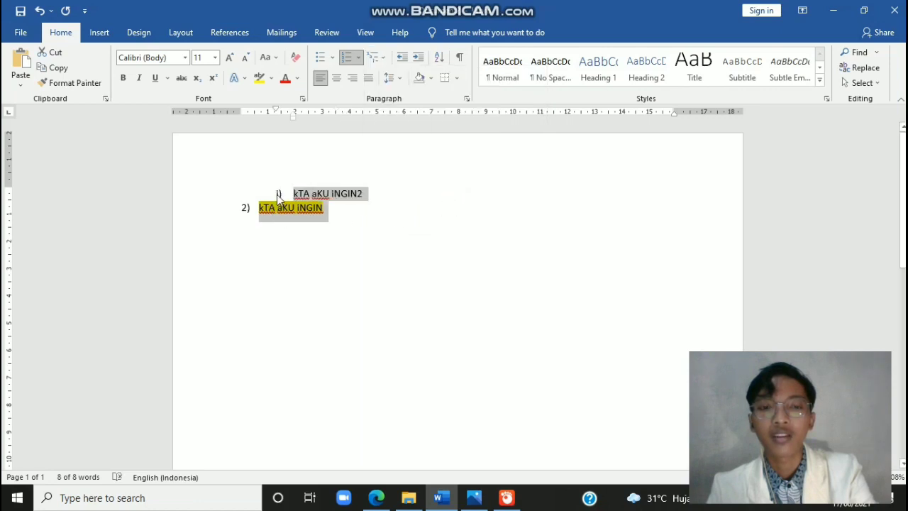
Centre both selected list items, then right-align them, and finally justify them
left_click(336, 79)
left_click(352, 79)
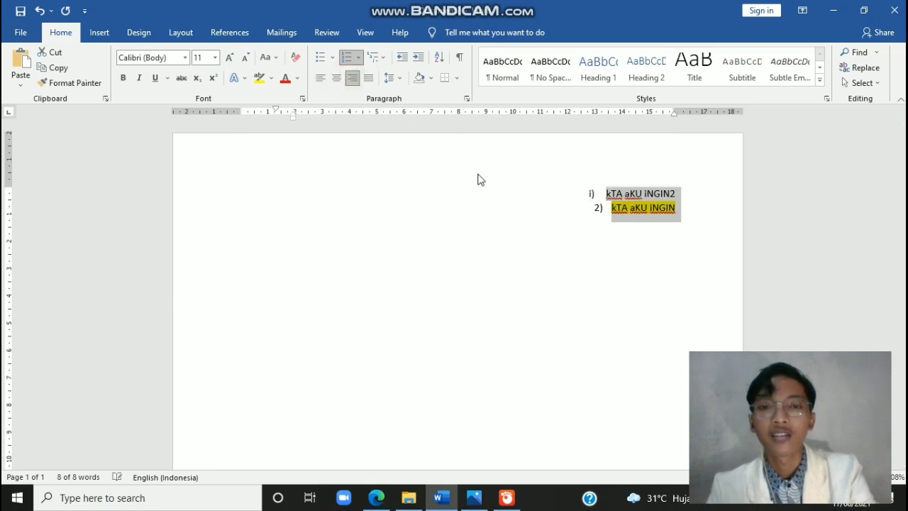
left_click(369, 80)
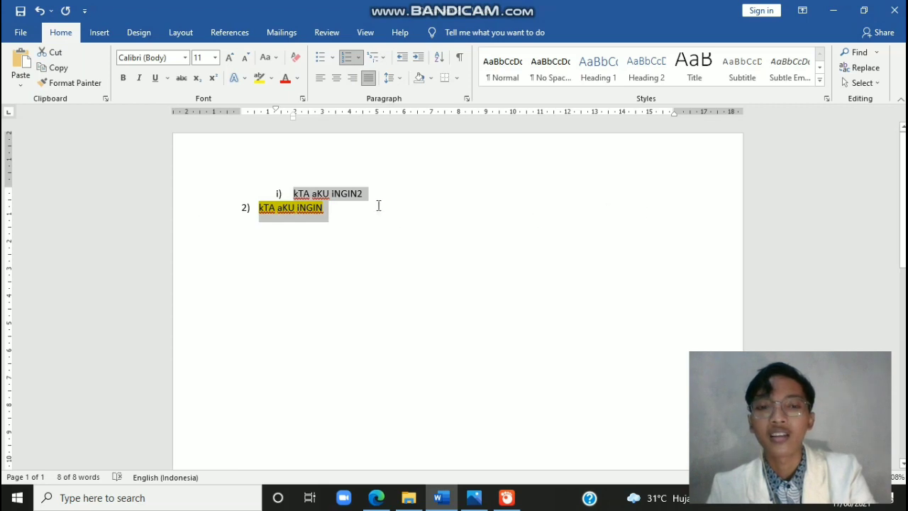
Extend the first list item with the text "MEMAKAN IKAN DI SUNGAI YANG SUDAH DIBAKAR OLEH AYAH DAN KAKAKKU"
left_click(387, 198)
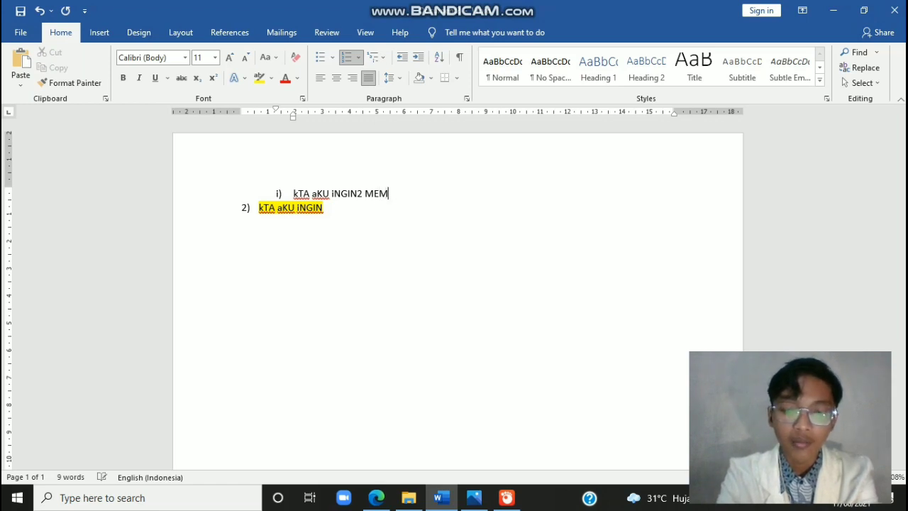
type("AKAN IKAN")
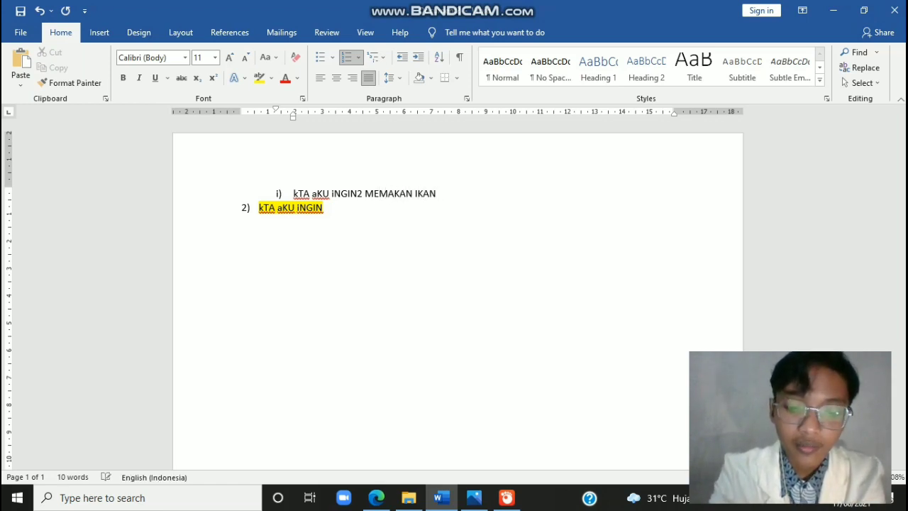
type(" DI SU")
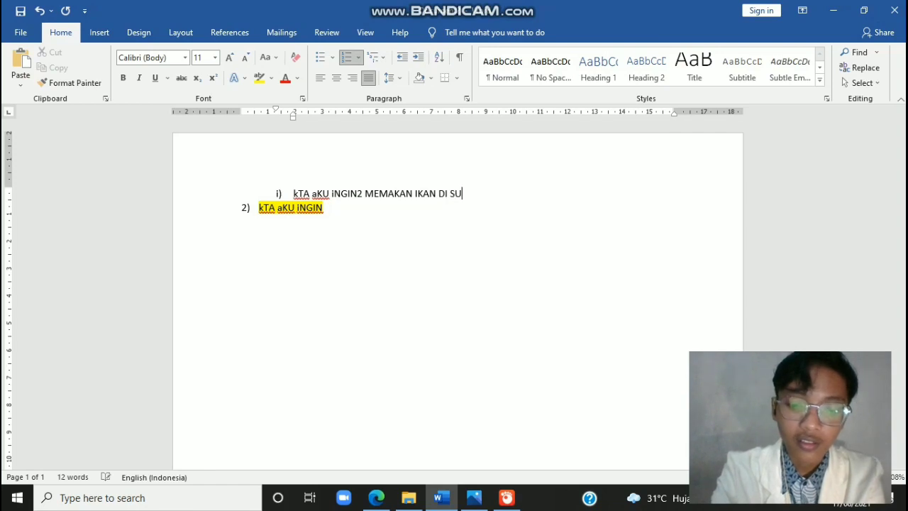
type("NGAI YANG")
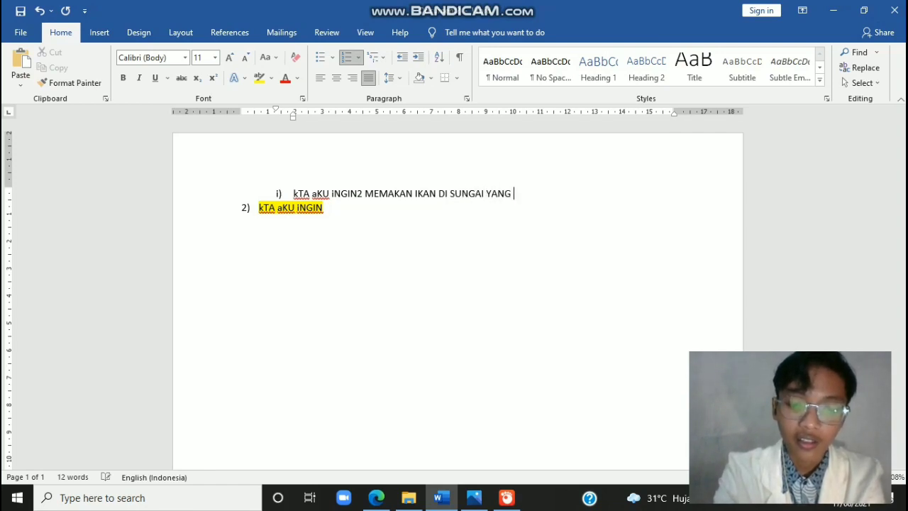
type(" SUDAH D")
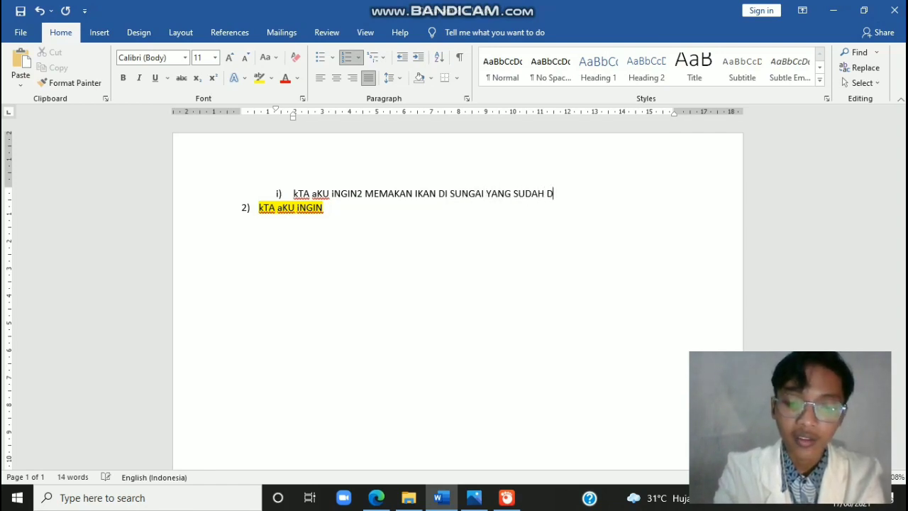
type("IBA")
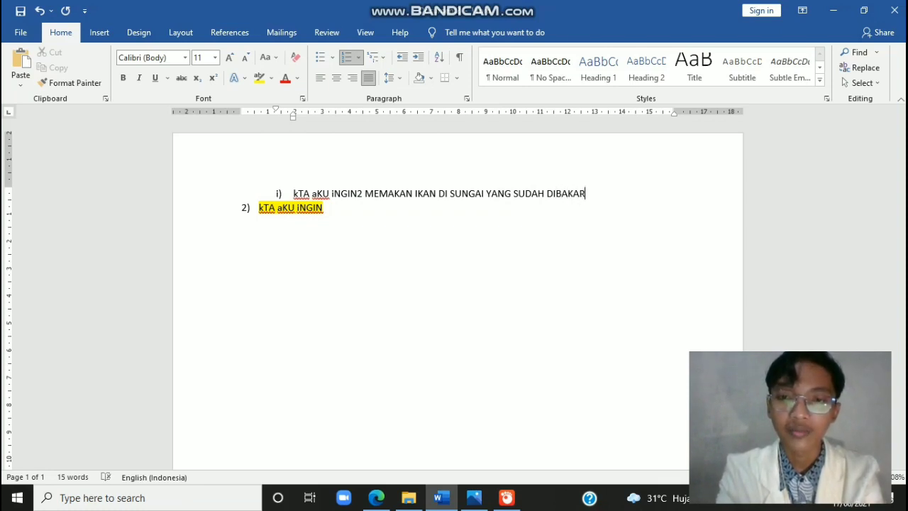
type("KAR OLEH ")
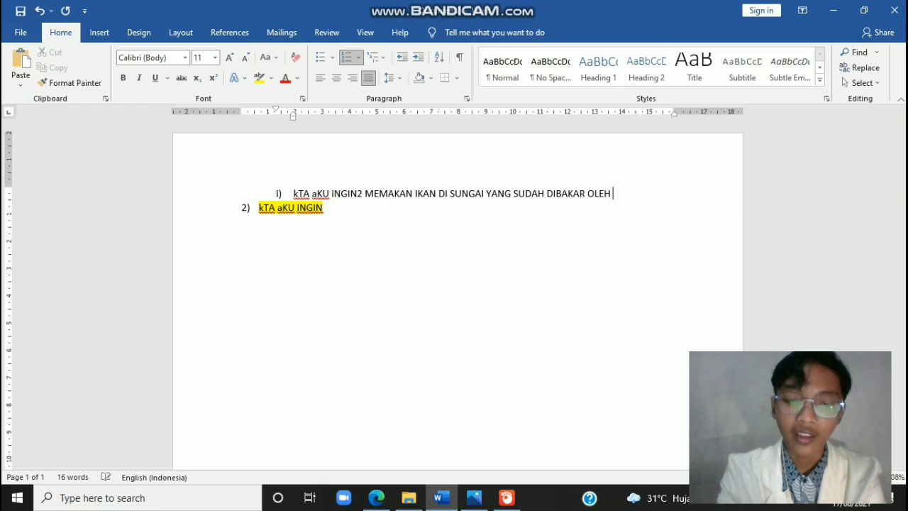
type("AYAH")
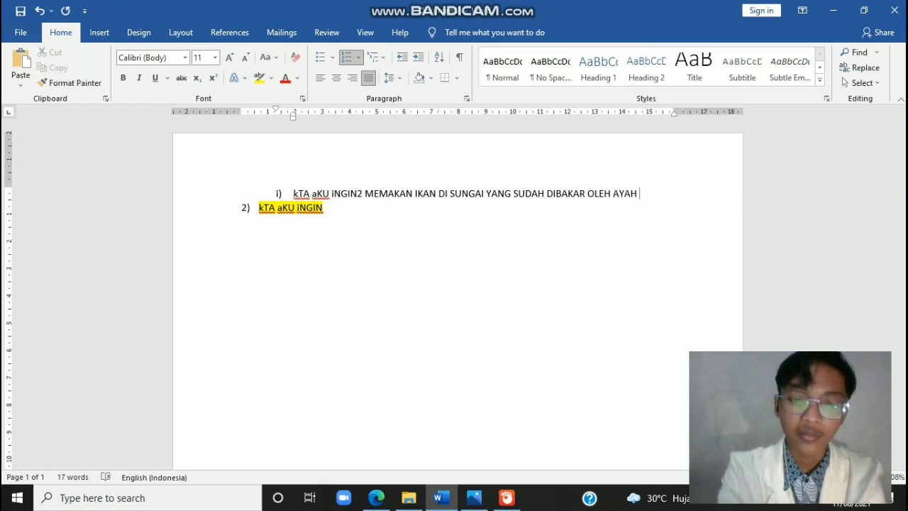
type(" DAN KAKA")
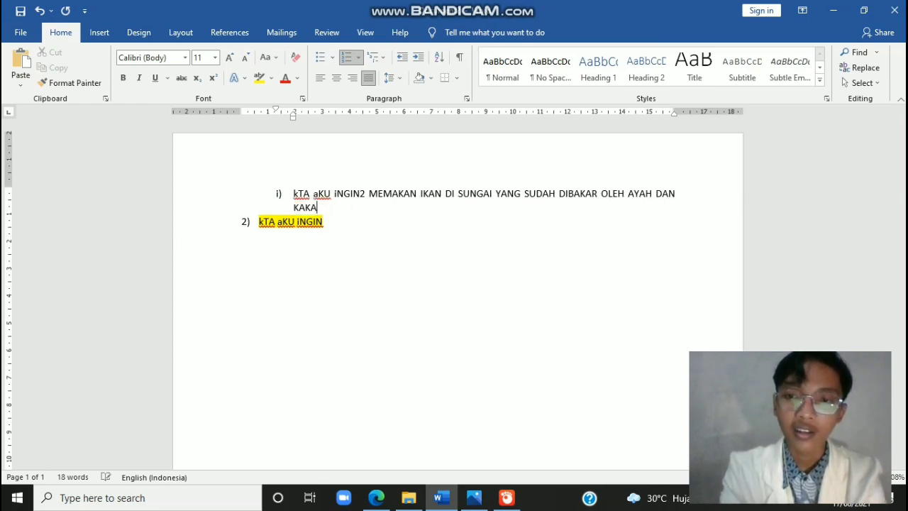
type("KKU")
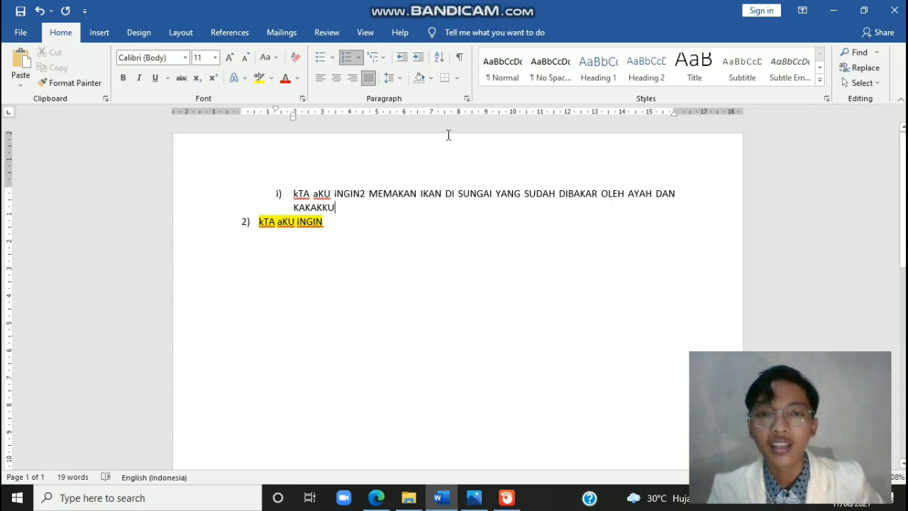
Right-align the first list item, then left-align it, then centre it
left_click(353, 78)
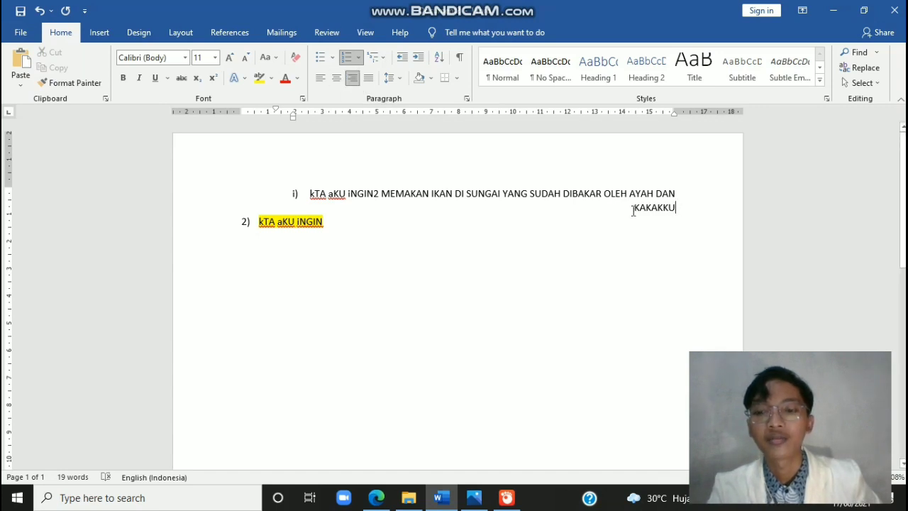
left_click(318, 78)
left_click(336, 78)
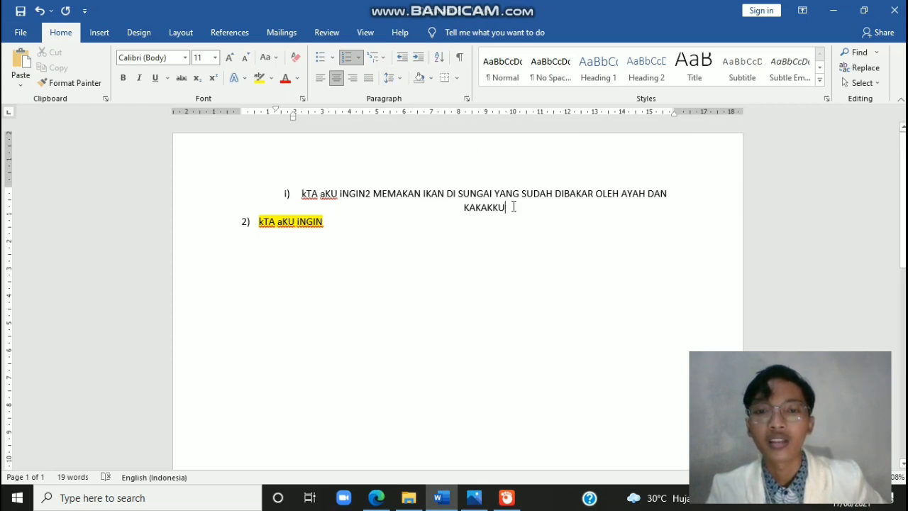
Left-align the first list item and set its line spacing to 3,0
left_click(390, 78)
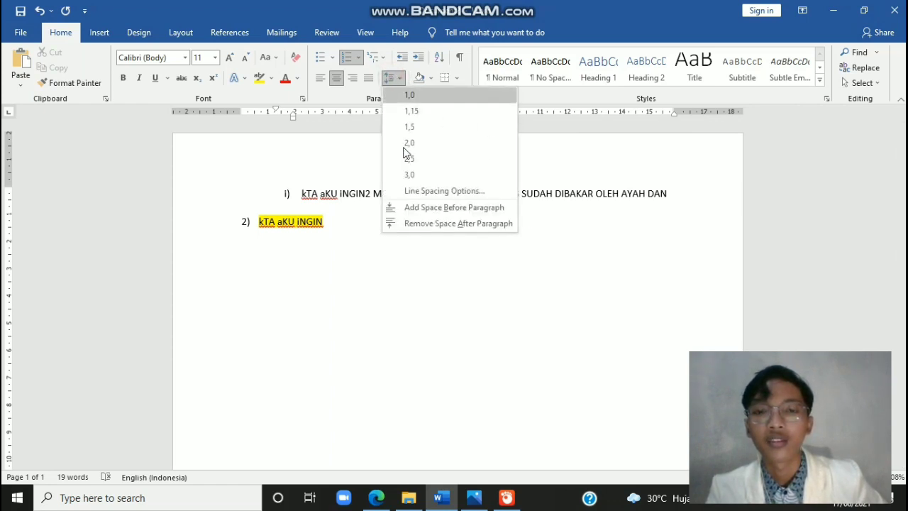
left_click(587, 261)
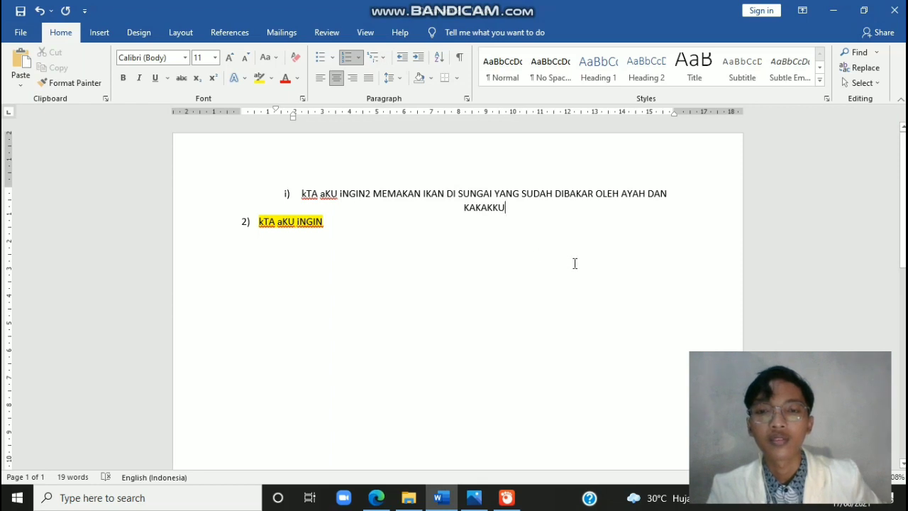
left_click(320, 78)
left_click(393, 78)
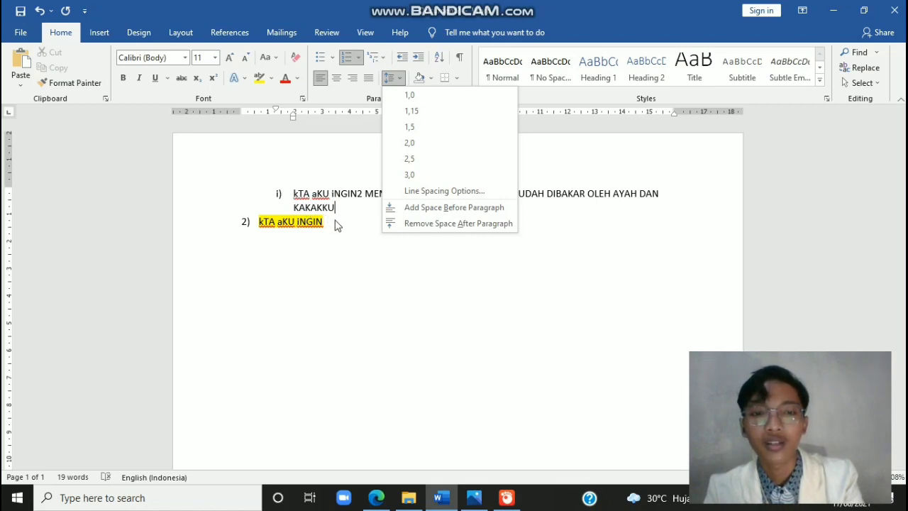
left_click(411, 175)
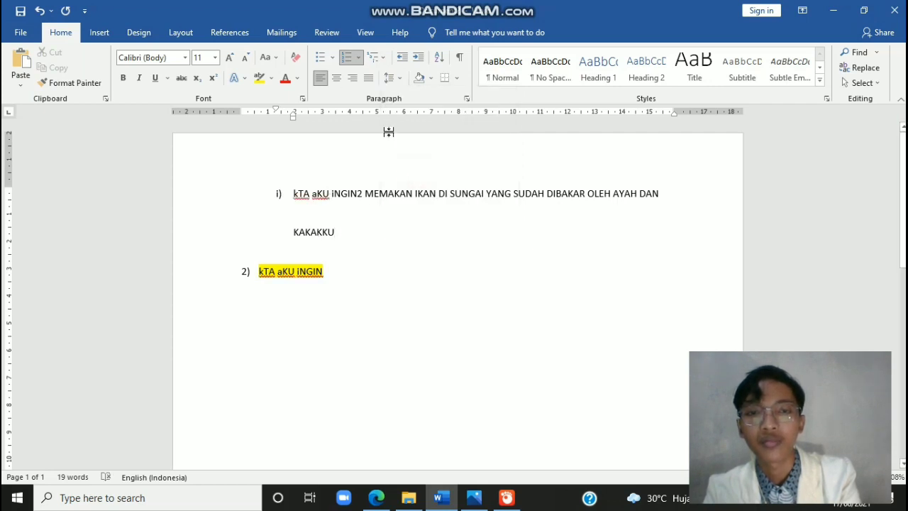
Shade the first list item's paragraph black and split it into a new list item before "DIBAKAR"
left_click(429, 79)
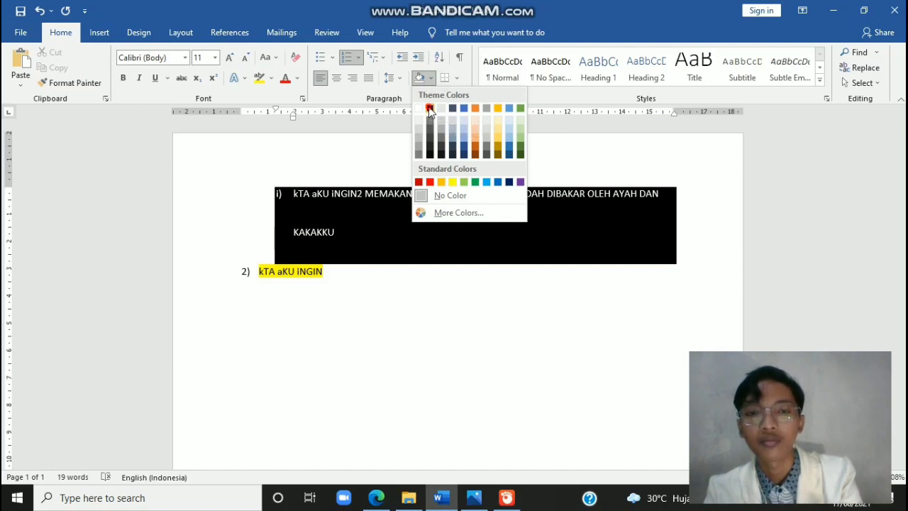
left_click(429, 109)
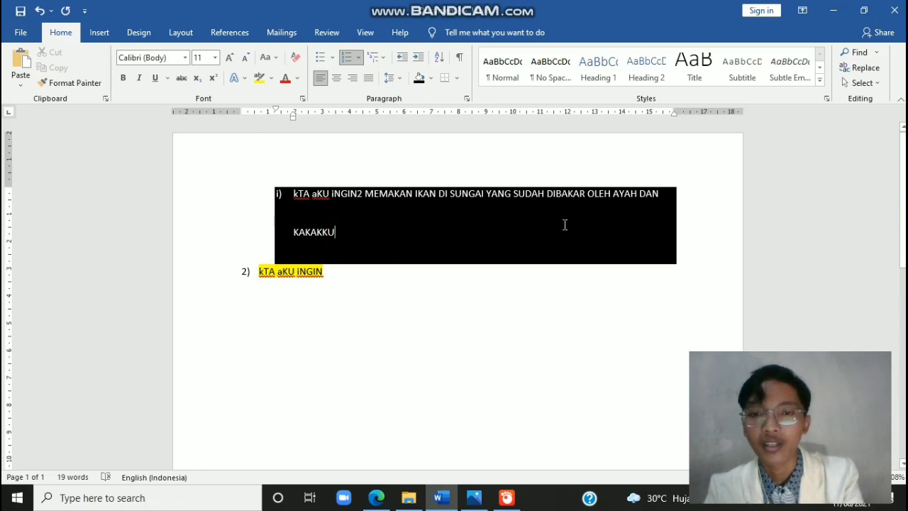
left_click(551, 193)
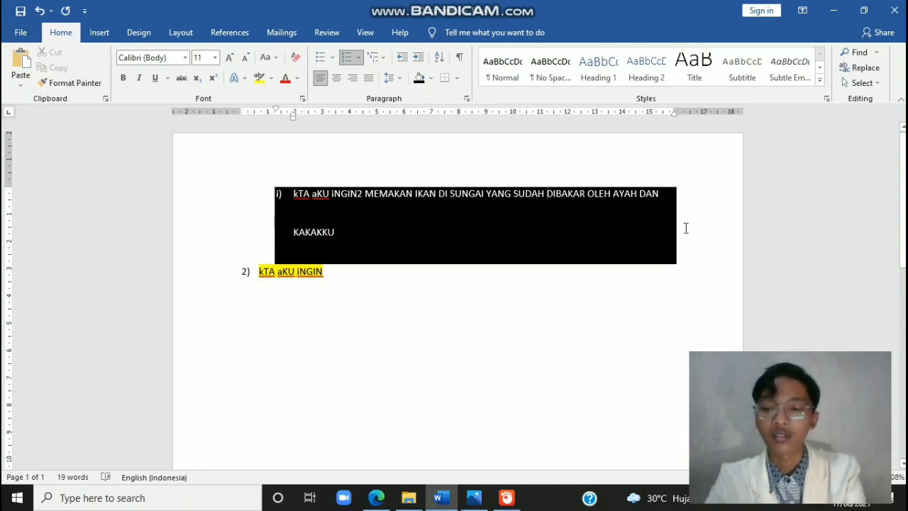
key("Return")
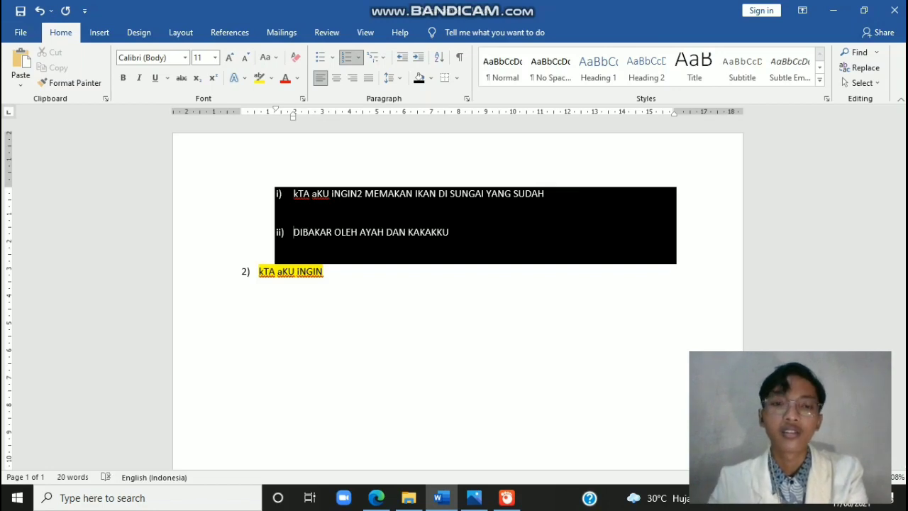
Sort the list by paragraphs as text in ascending order, with no header row
key("alt+Tab")
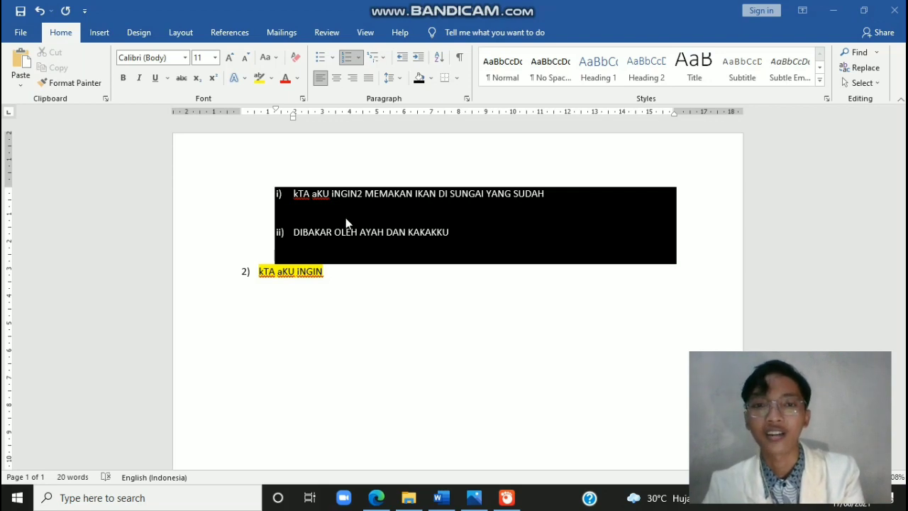
left_click(441, 58)
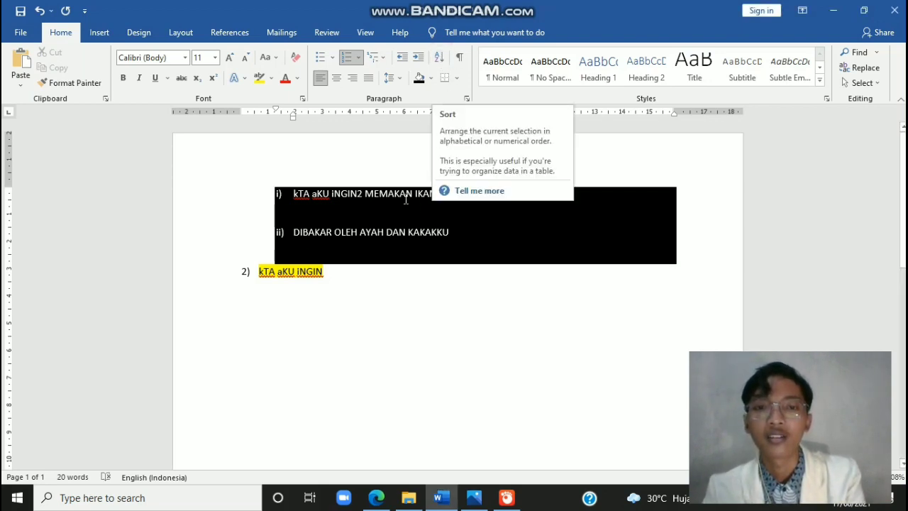
left_click(441, 59)
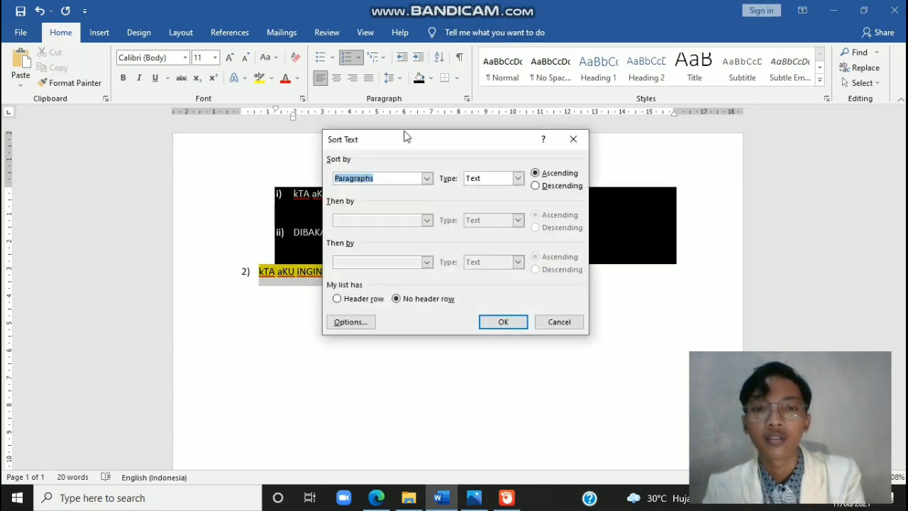
left_click(505, 324)
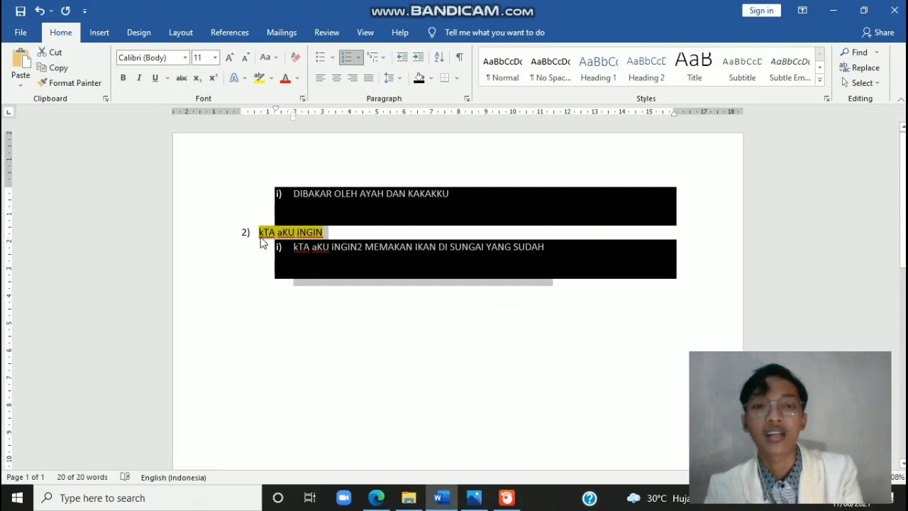
Show the paragraph marks and other hidden formatting symbols, then hide them again
left_click(461, 63)
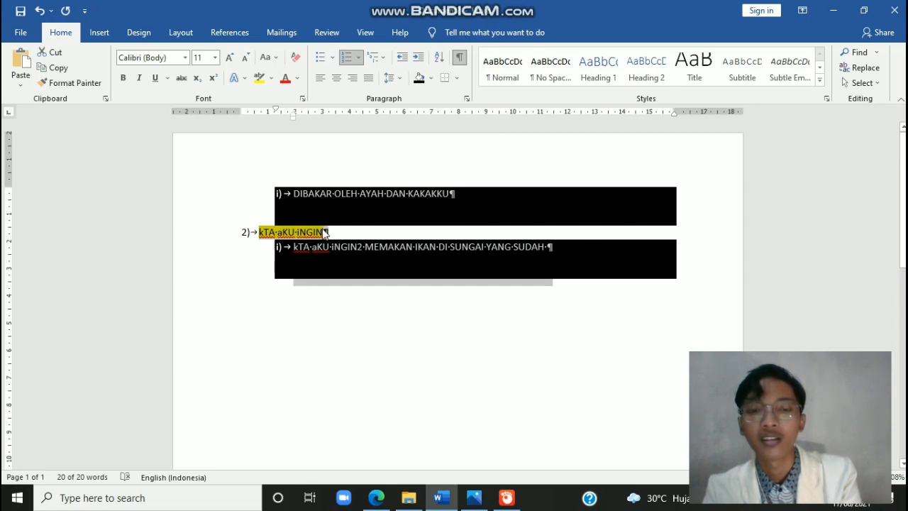
left_click(460, 57)
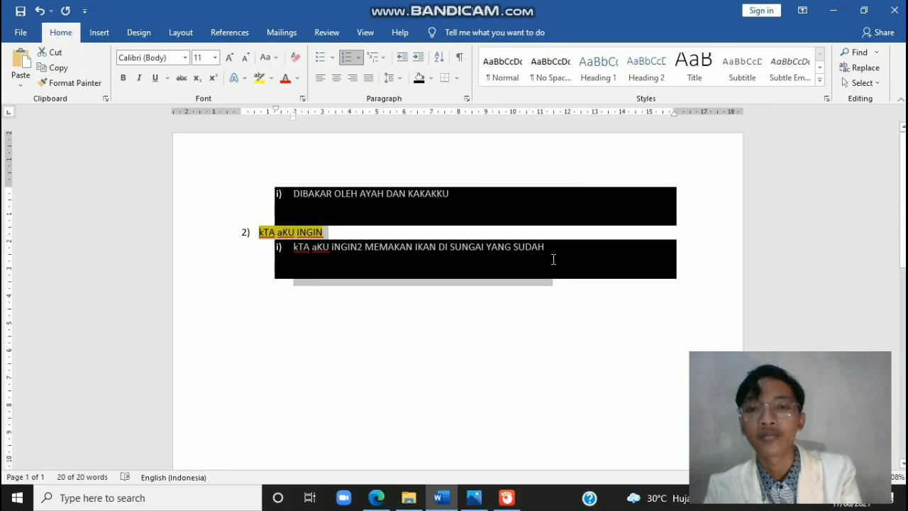
Preview the Normal, No Spacing and Heading 1 styles on all three text lines, finishing with the Normal style applied
left_click(519, 78)
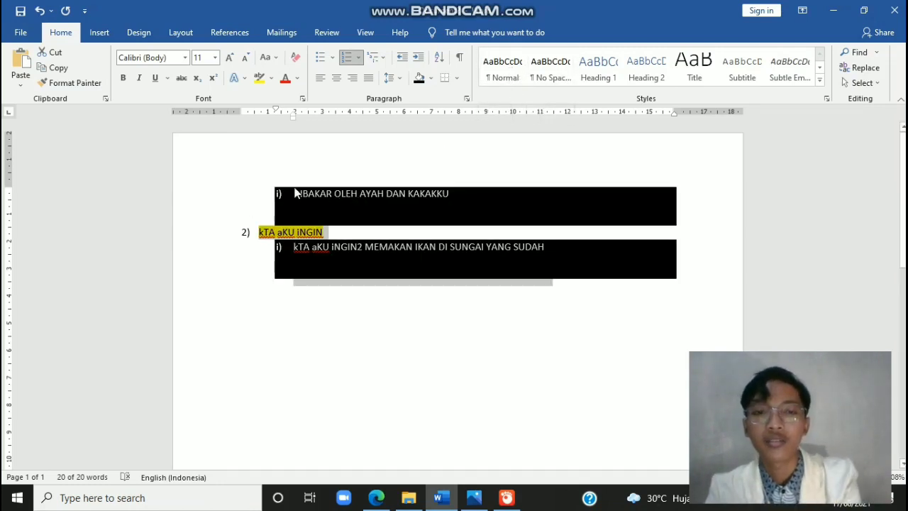
left_click(502, 67)
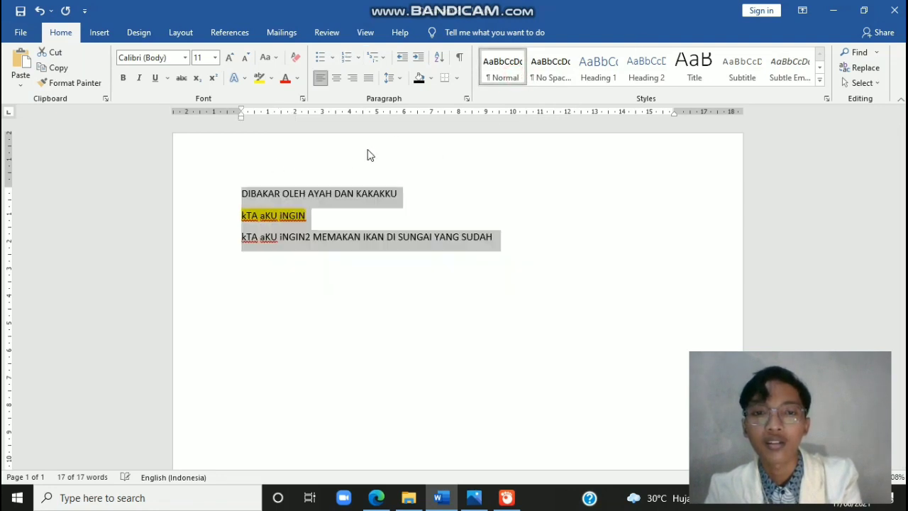
left_click(556, 68)
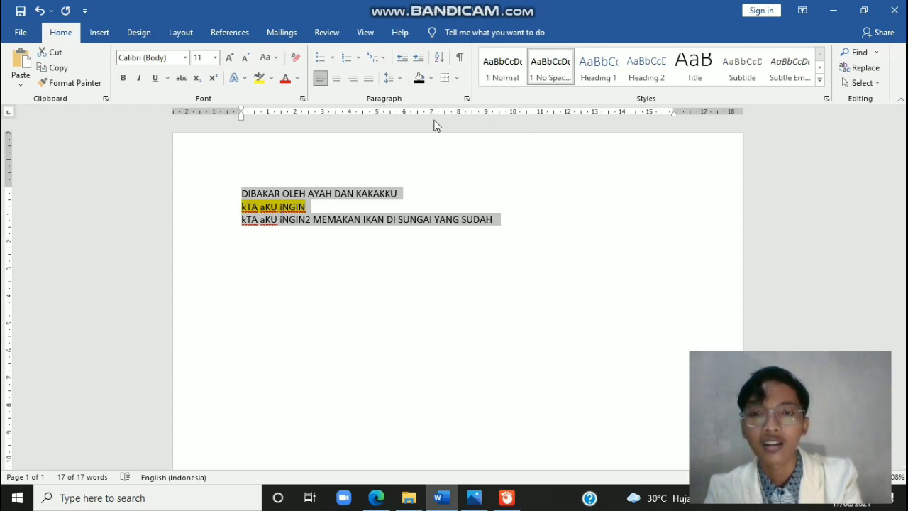
left_click(598, 75)
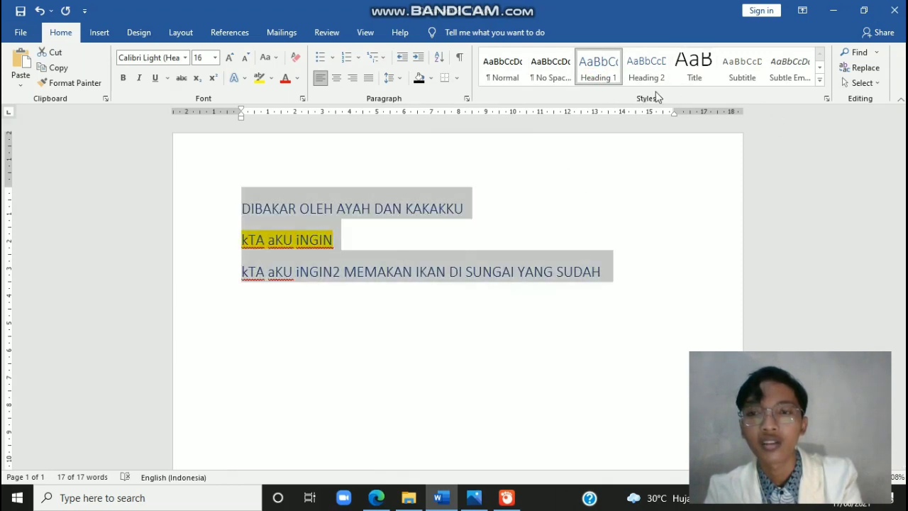
left_click(821, 81)
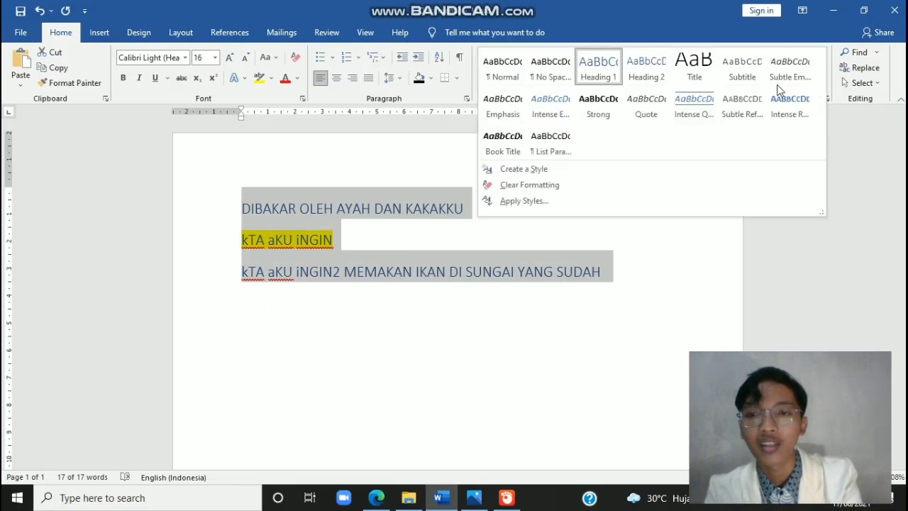
left_click(667, 253)
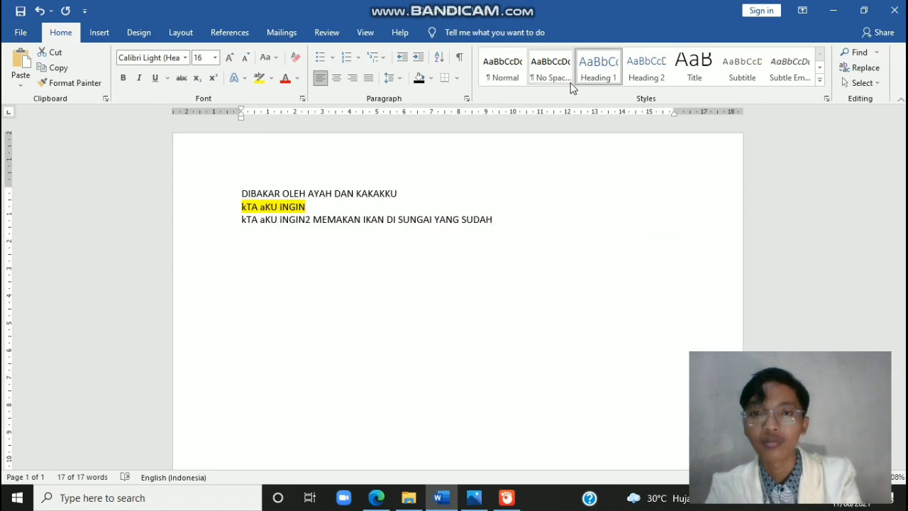
left_click(504, 69)
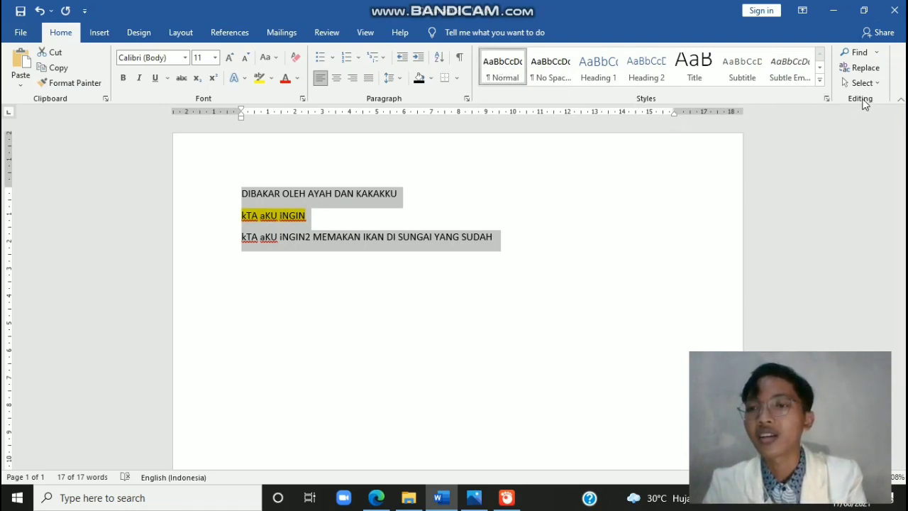
Search the document for "AKU", clearing the prefilled search text first
left_click(860, 52)
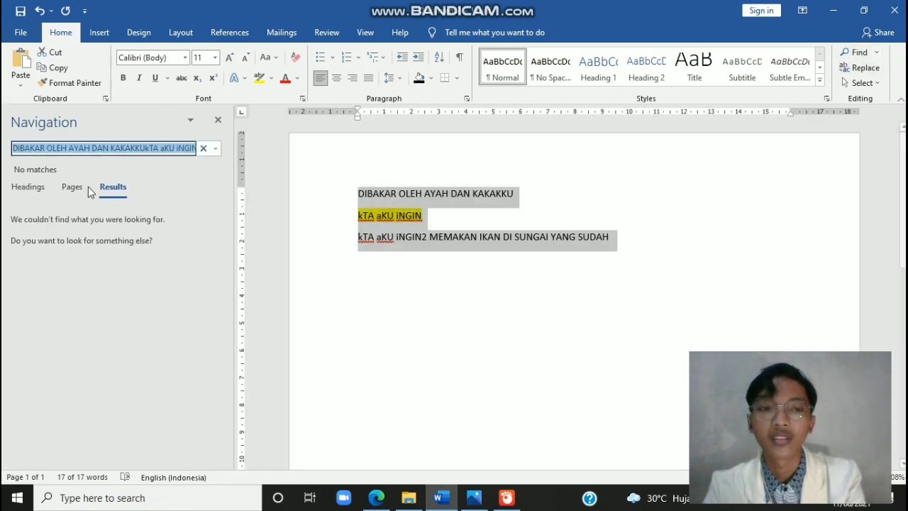
left_click(188, 148)
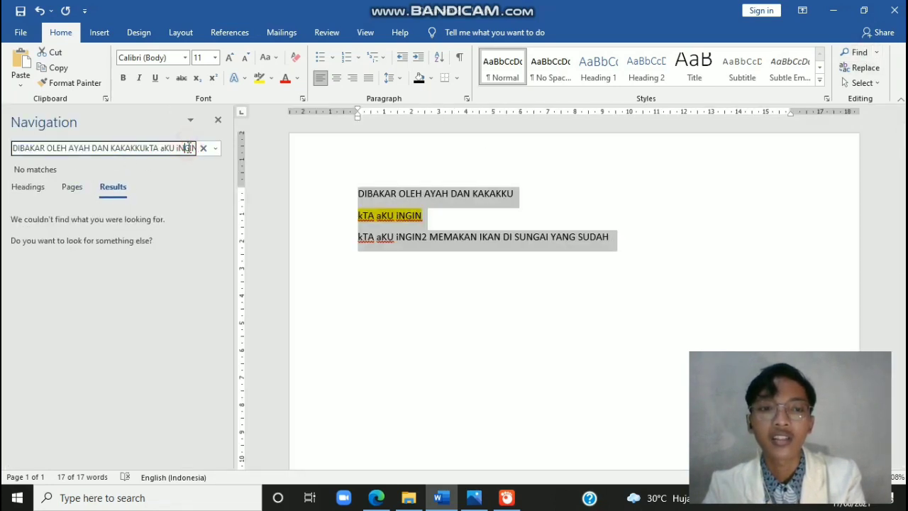
left_click(202, 148)
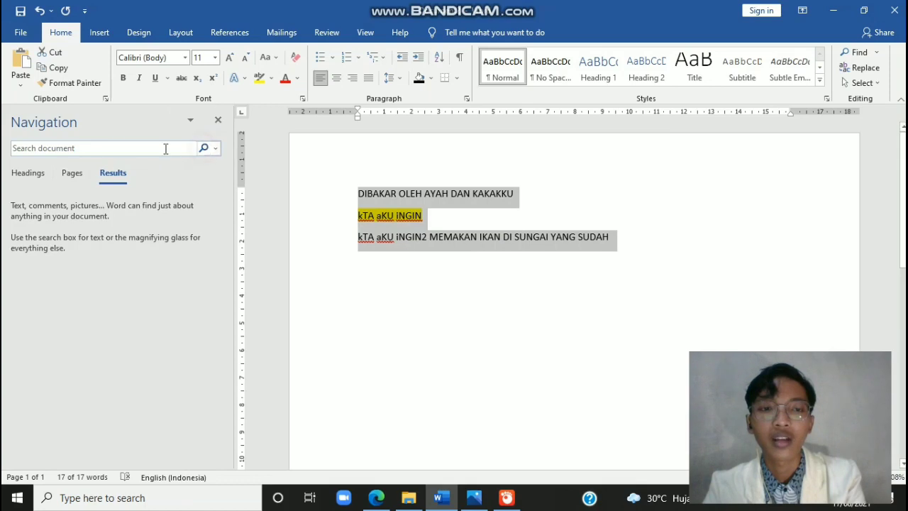
left_click(82, 148)
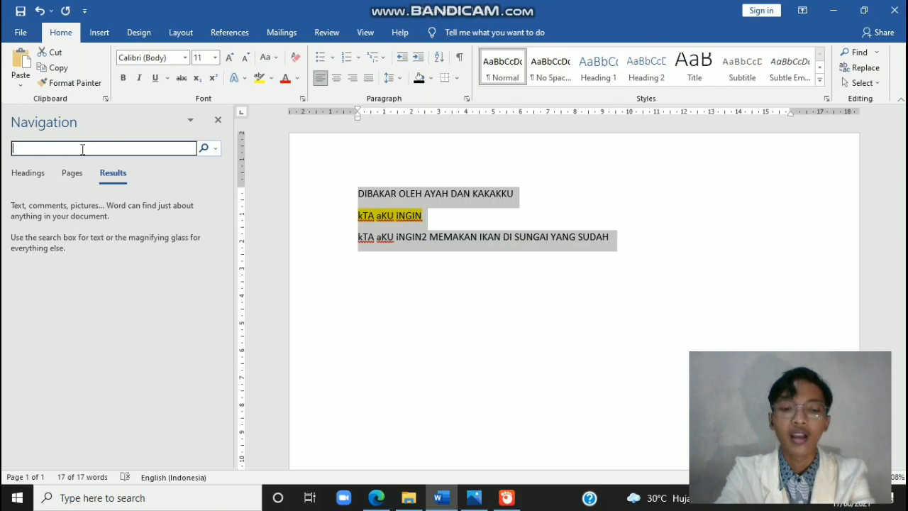
type("U")
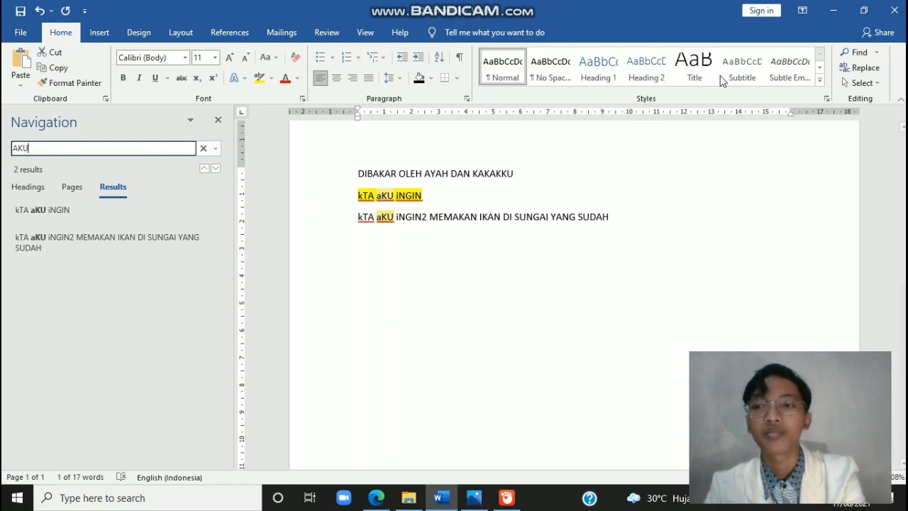
Replace every "aKU" with "KAMU" in the selection and the rest of the document, and close the replace dialog
left_click(861, 69)
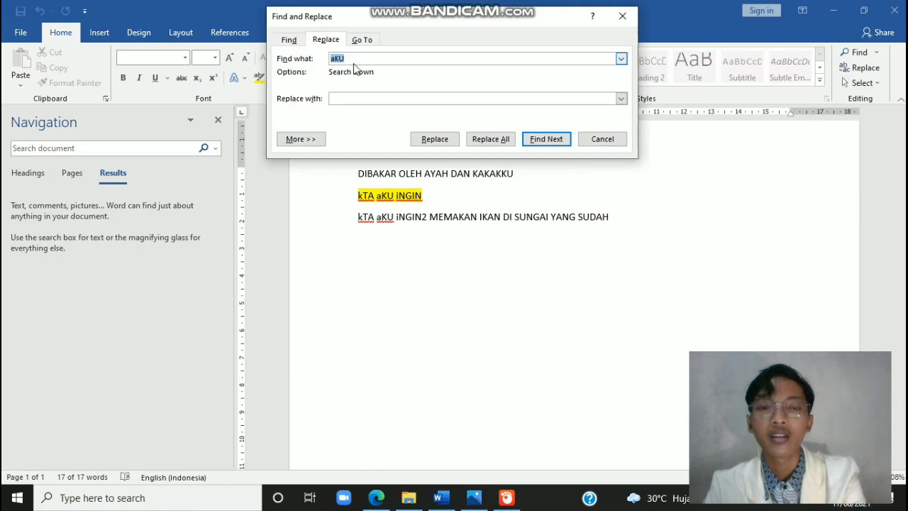
left_click(343, 100)
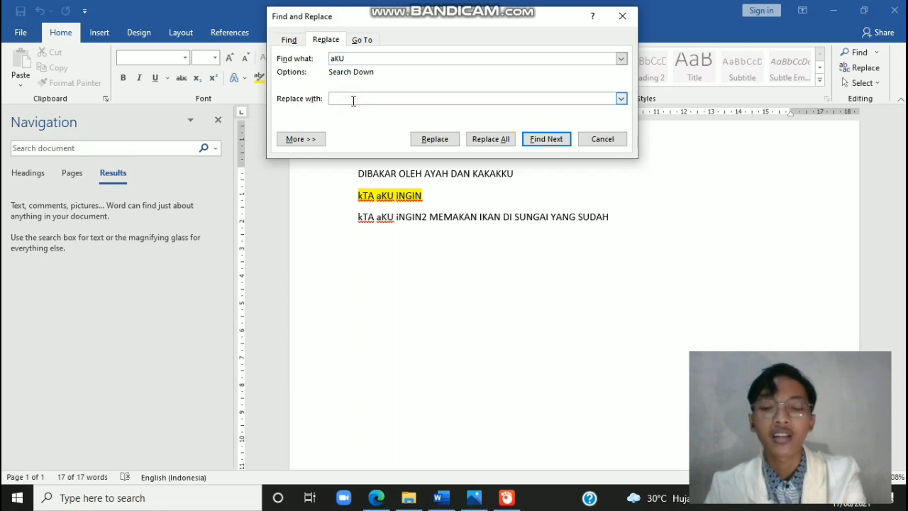
type("KAMU")
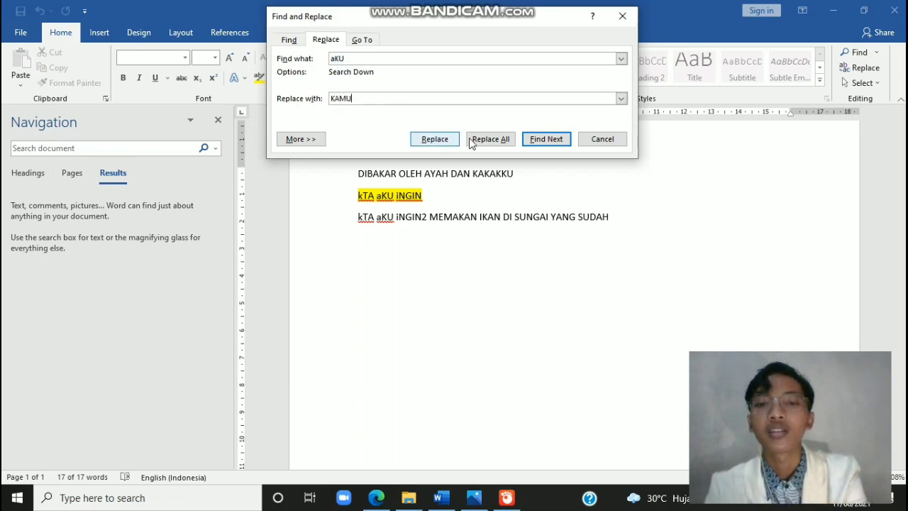
left_click(491, 139)
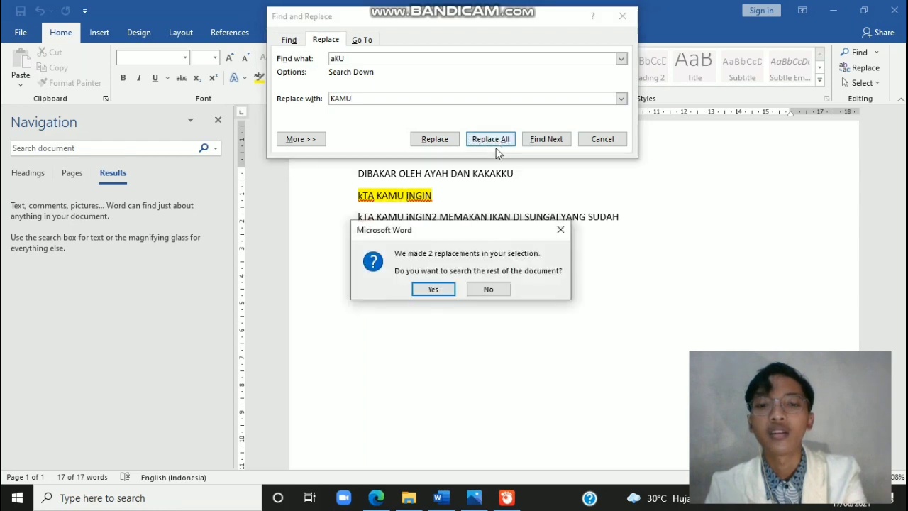
left_click(434, 289)
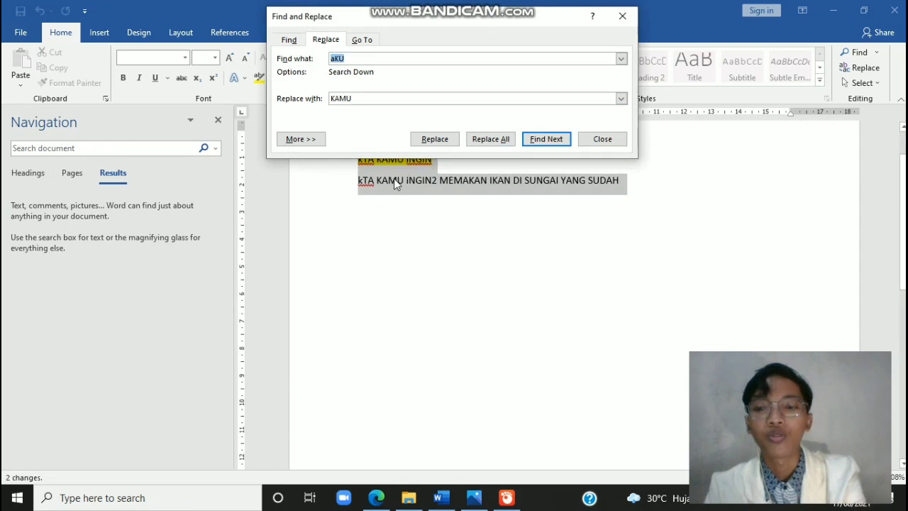
left_click(622, 16)
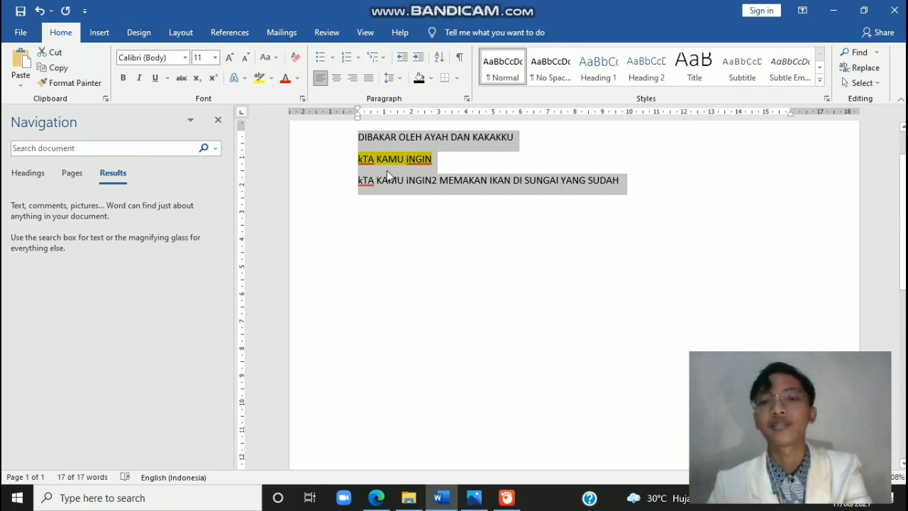
Select all the document's text, and switch to selecting objects instead of text
left_click(598, 269)
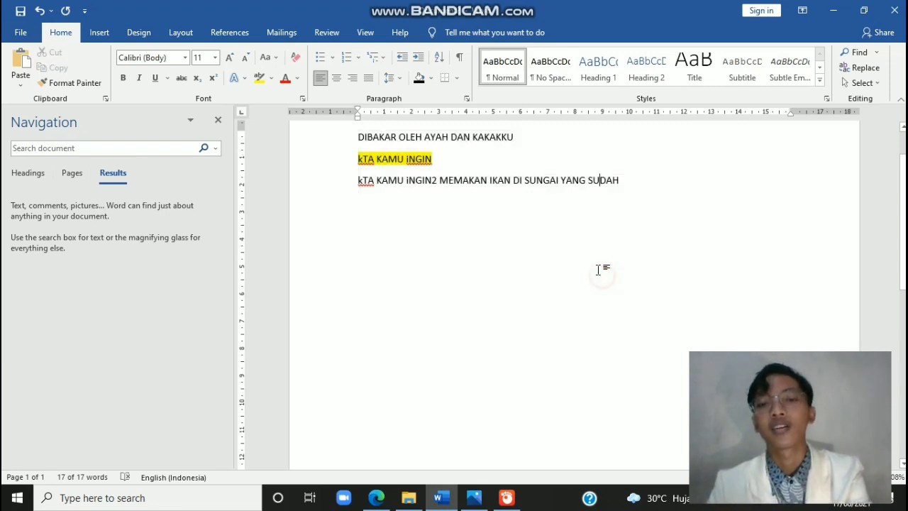
left_click(862, 82)
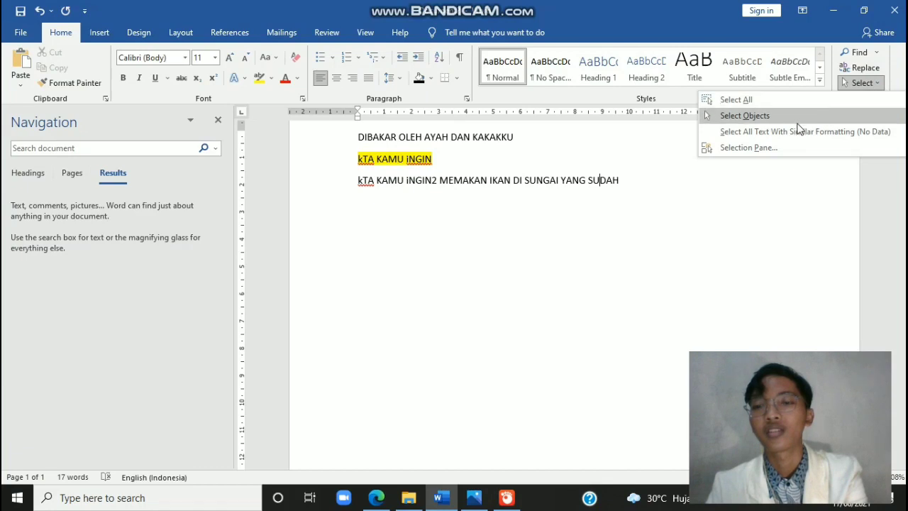
left_click(778, 103)
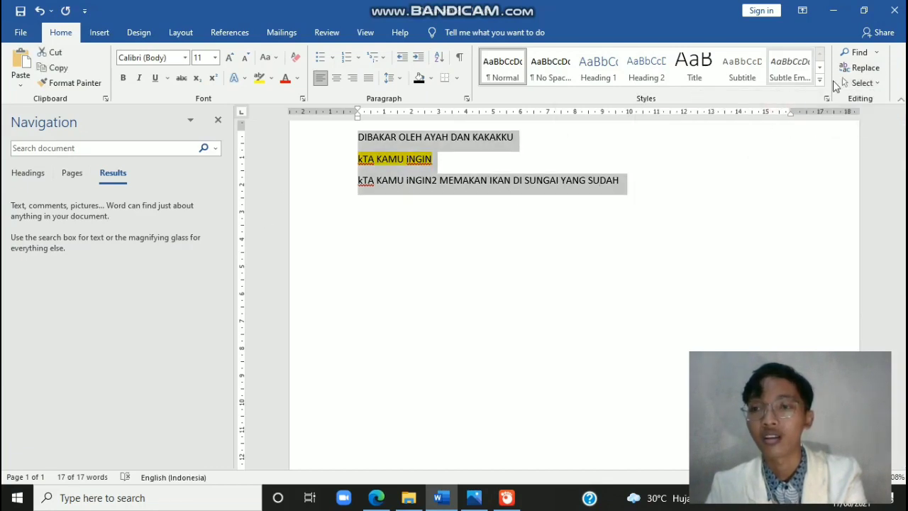
left_click(862, 82)
left_click(821, 116)
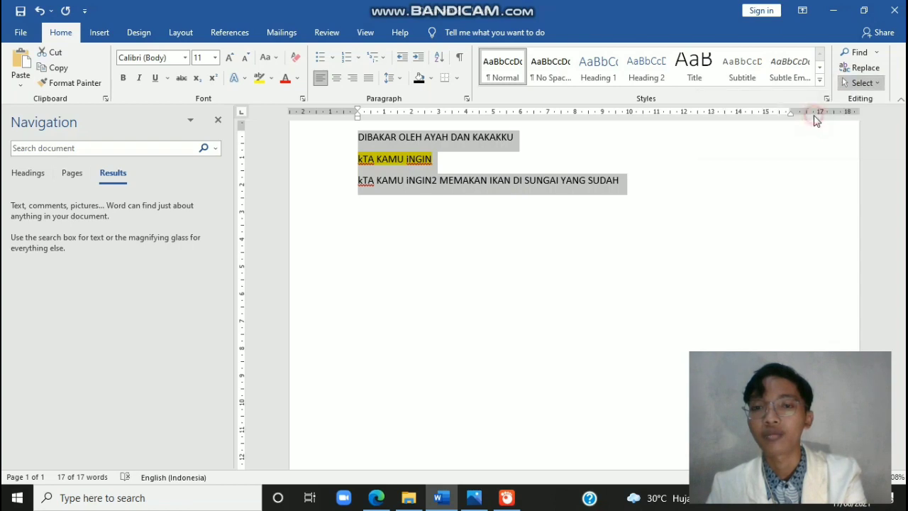
left_click(644, 189)
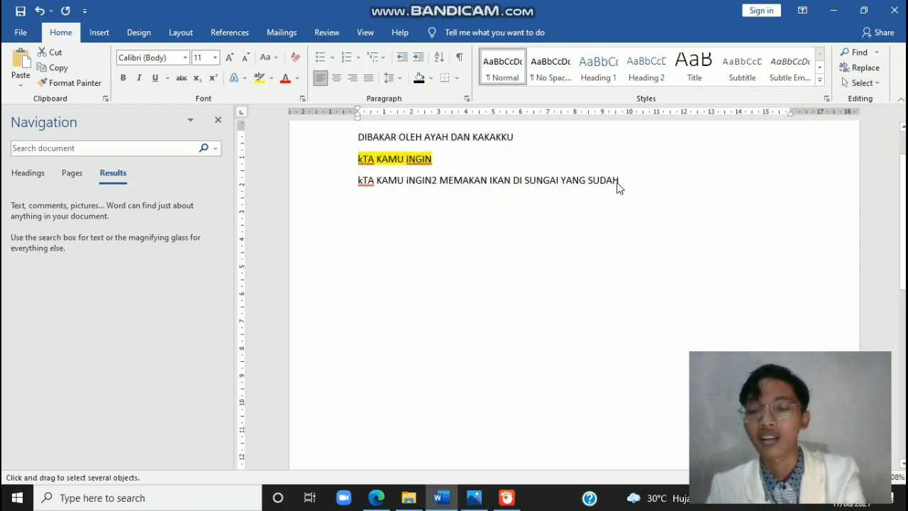